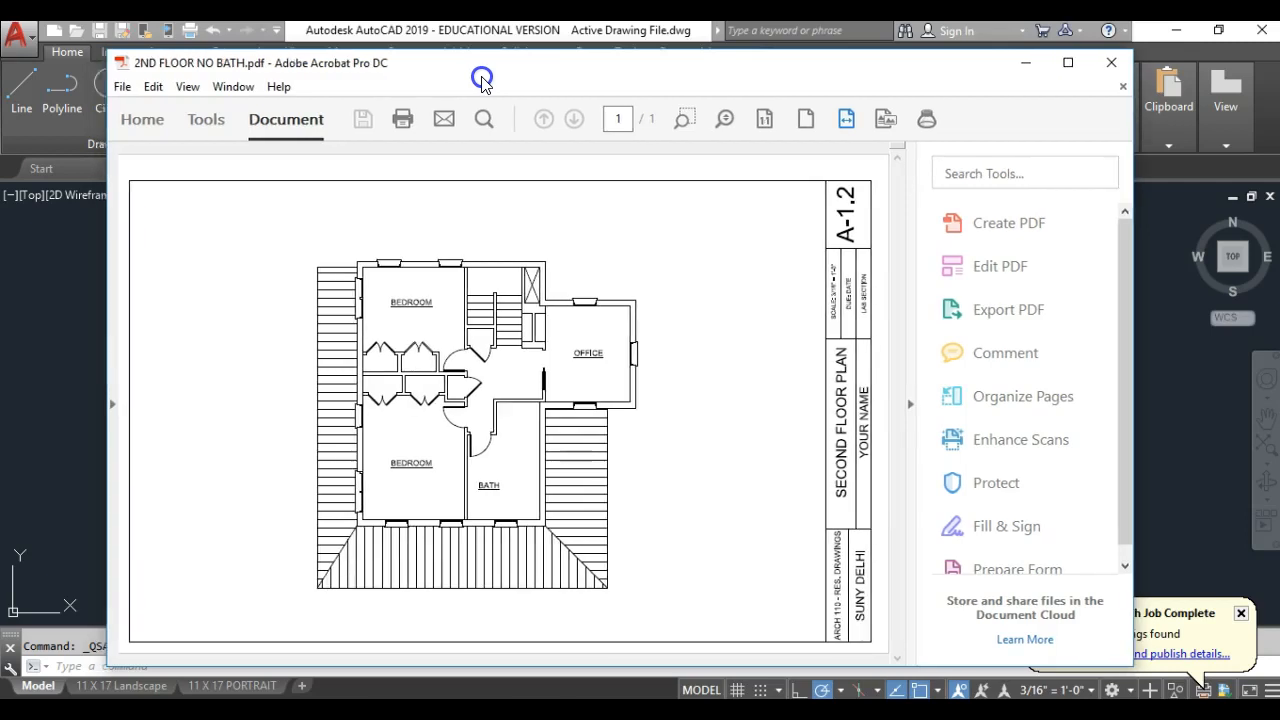
Make A-WALL the current layer for drawing over the locked first-floor plan
left_click_drag(1279, 178, 1279, 178)
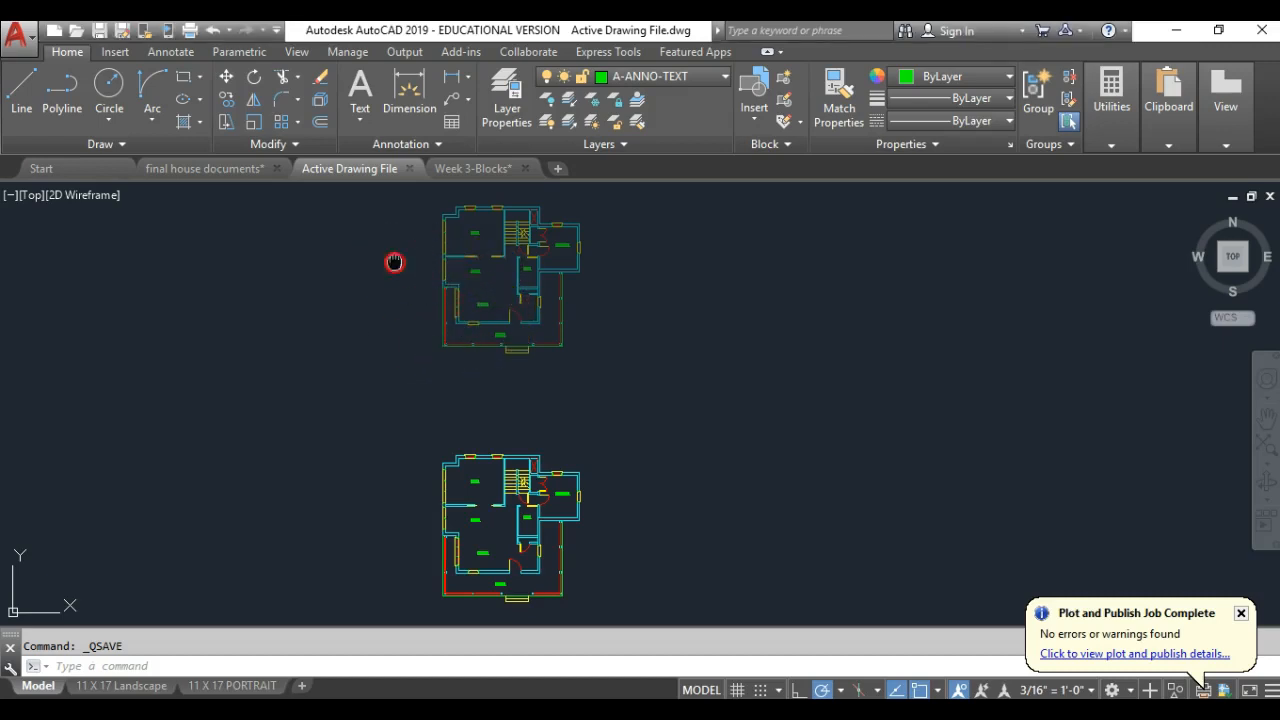
scroll(395, 300, "up", 6)
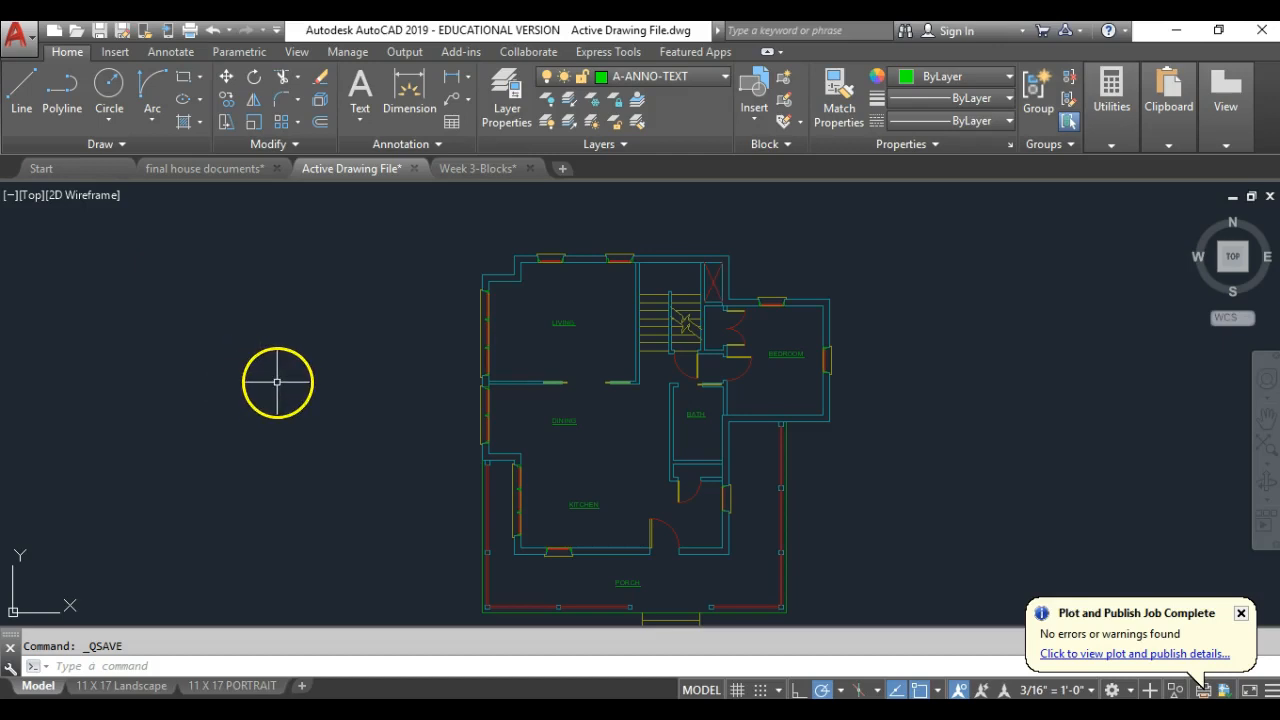
middle_click_drag(276, 382, 268, 366)
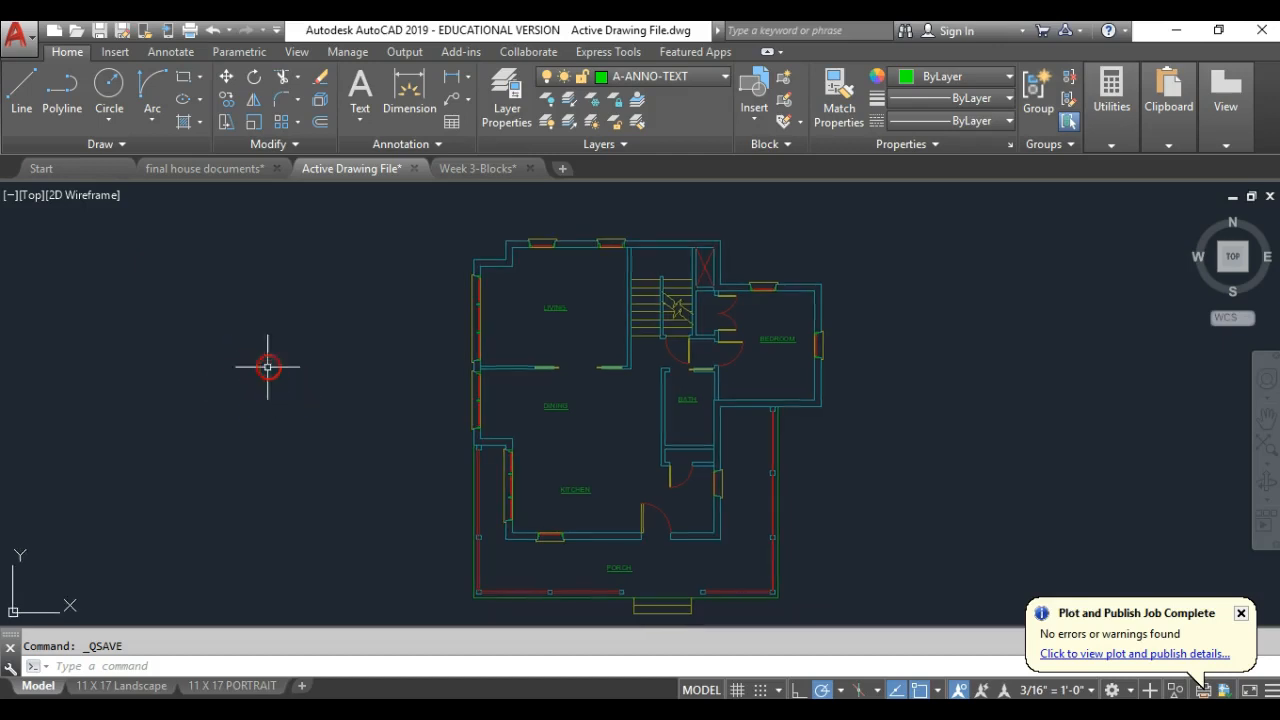
left_click(673, 78)
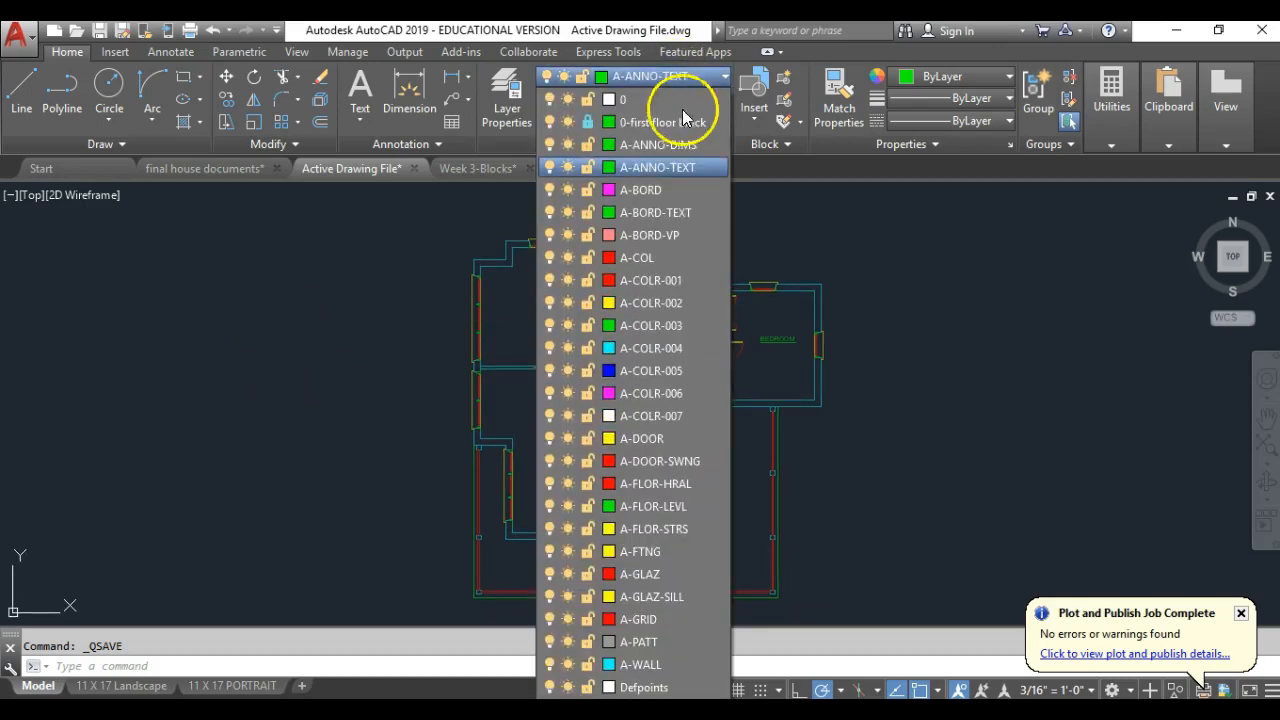
left_click(650, 664)
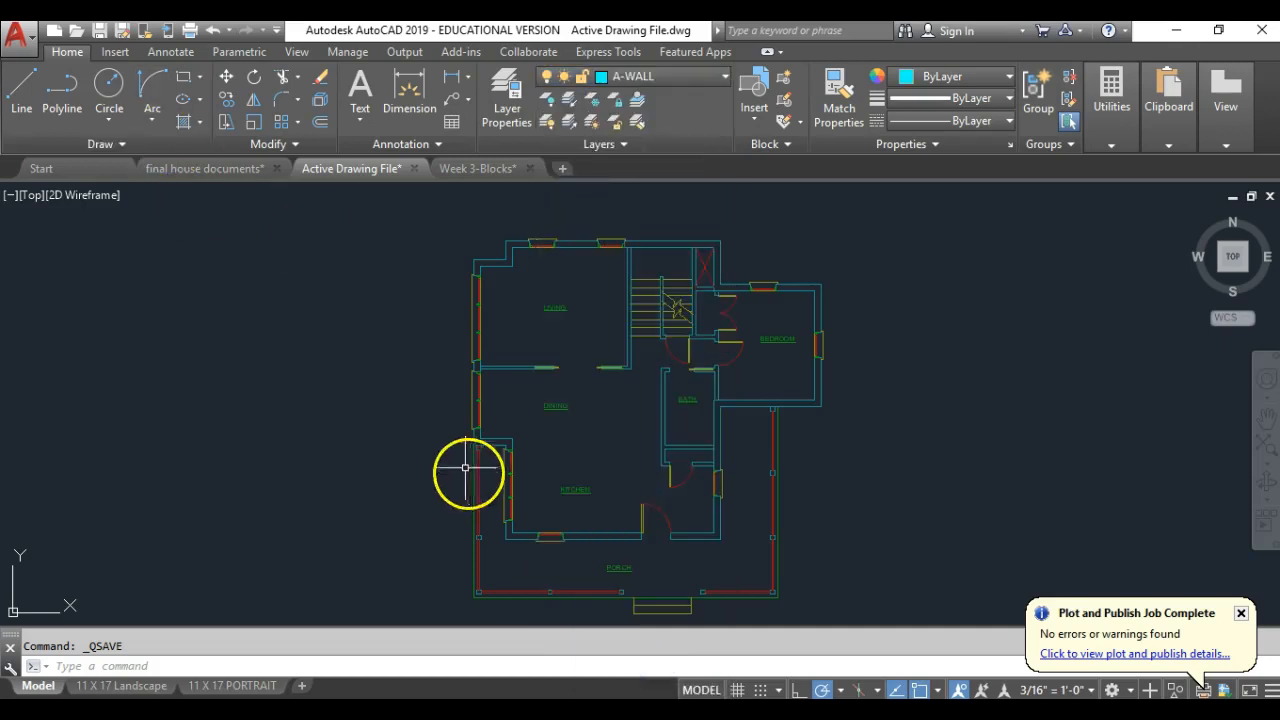
Trace the outer wall face with lines from the Living room's upper-left jog, around the Bedroom, to its lower-left exterior corner
left_click(20, 86)
scroll(540, 218, "up", 2)
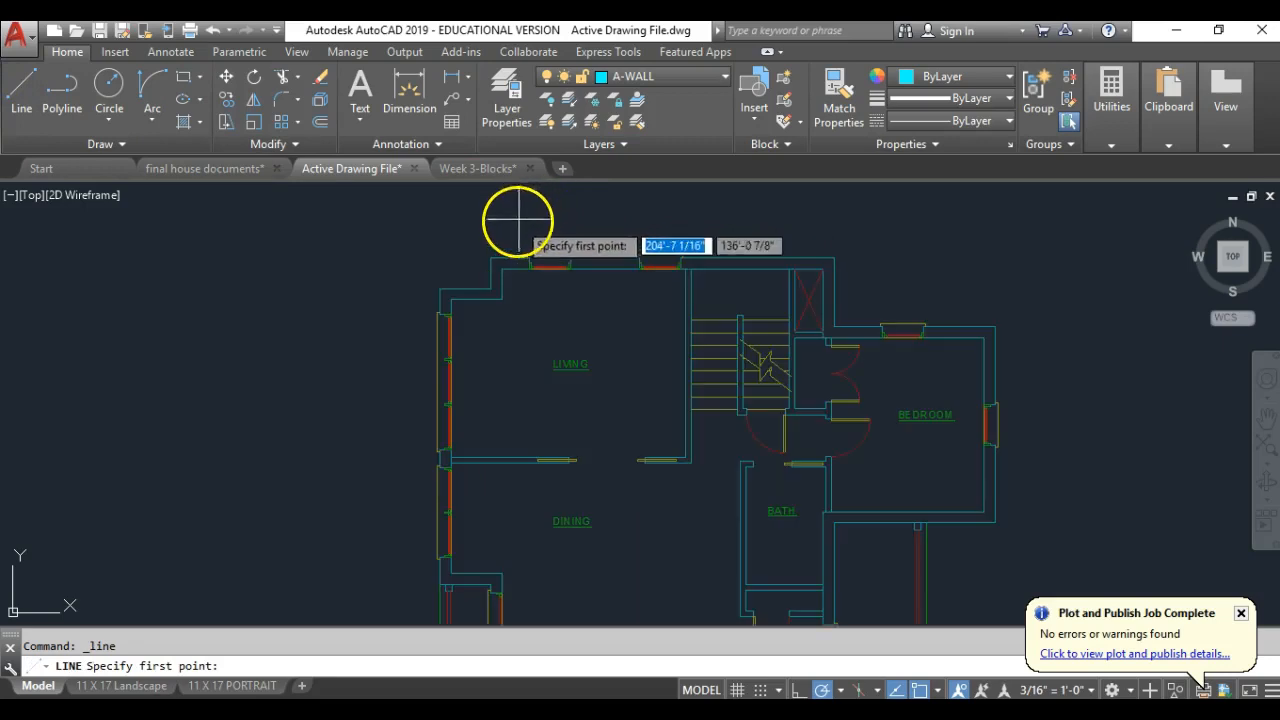
left_click(491, 258)
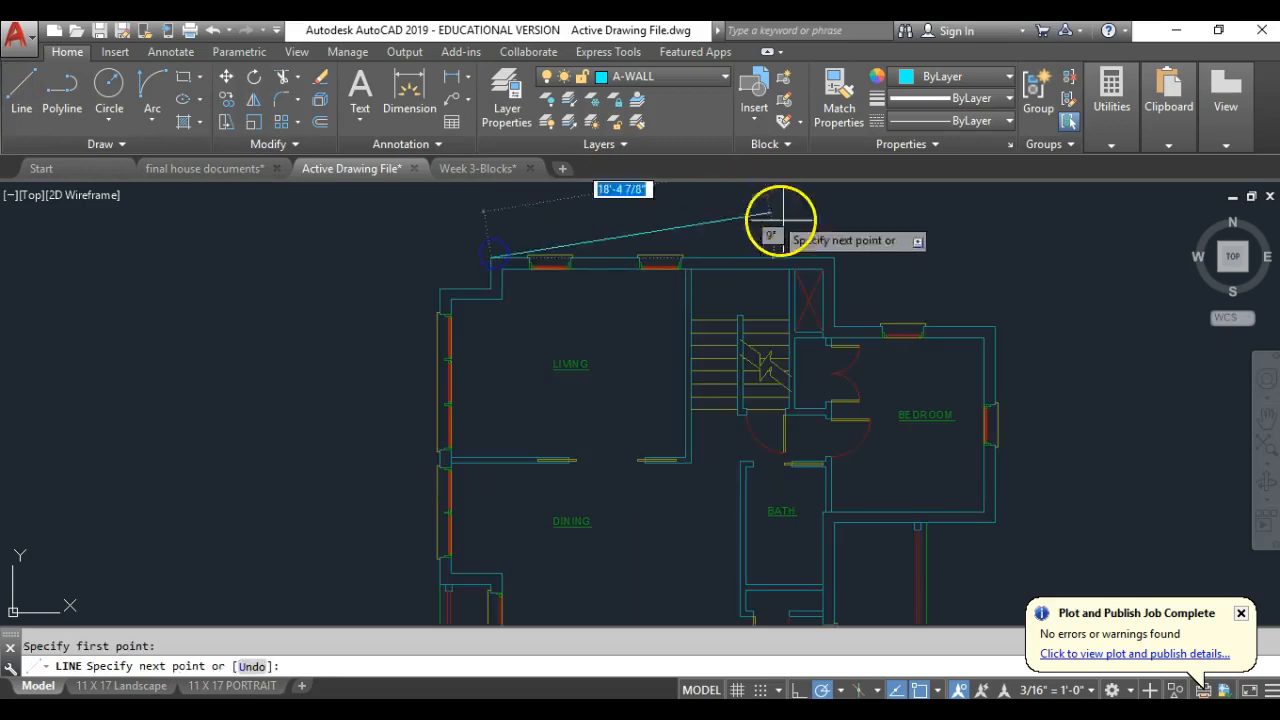
left_click(834, 327)
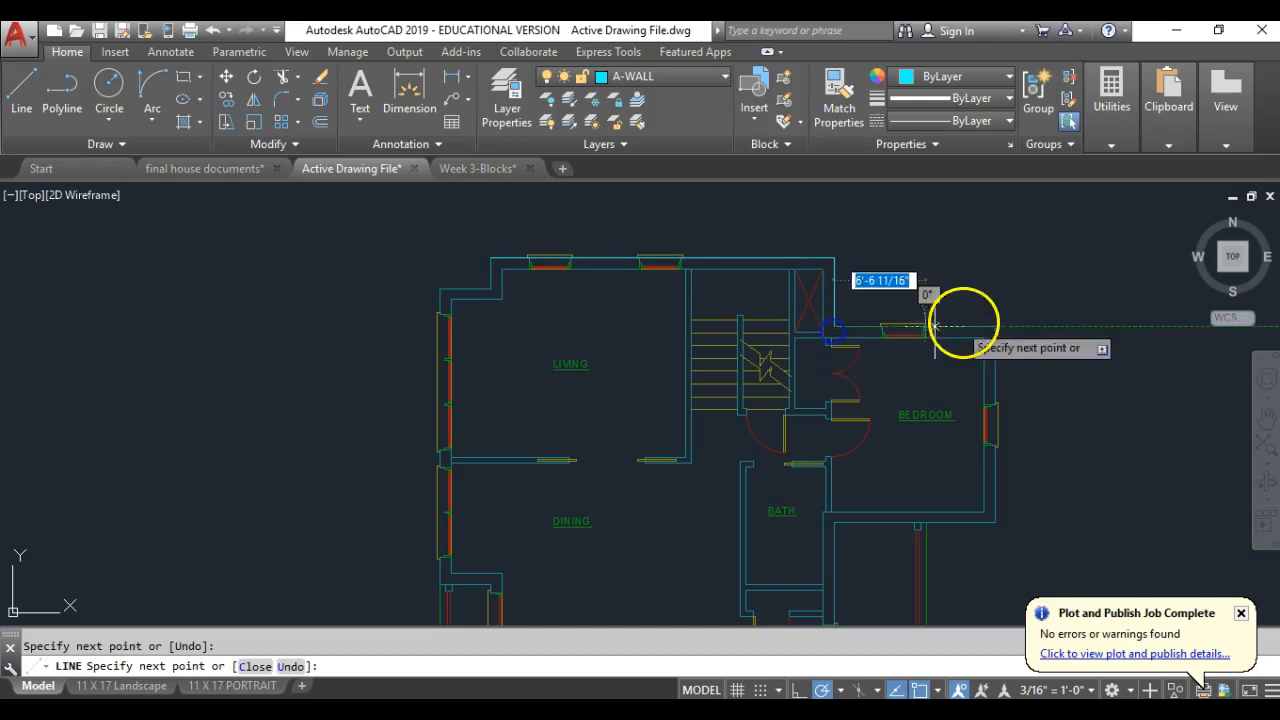
left_click(994, 326)
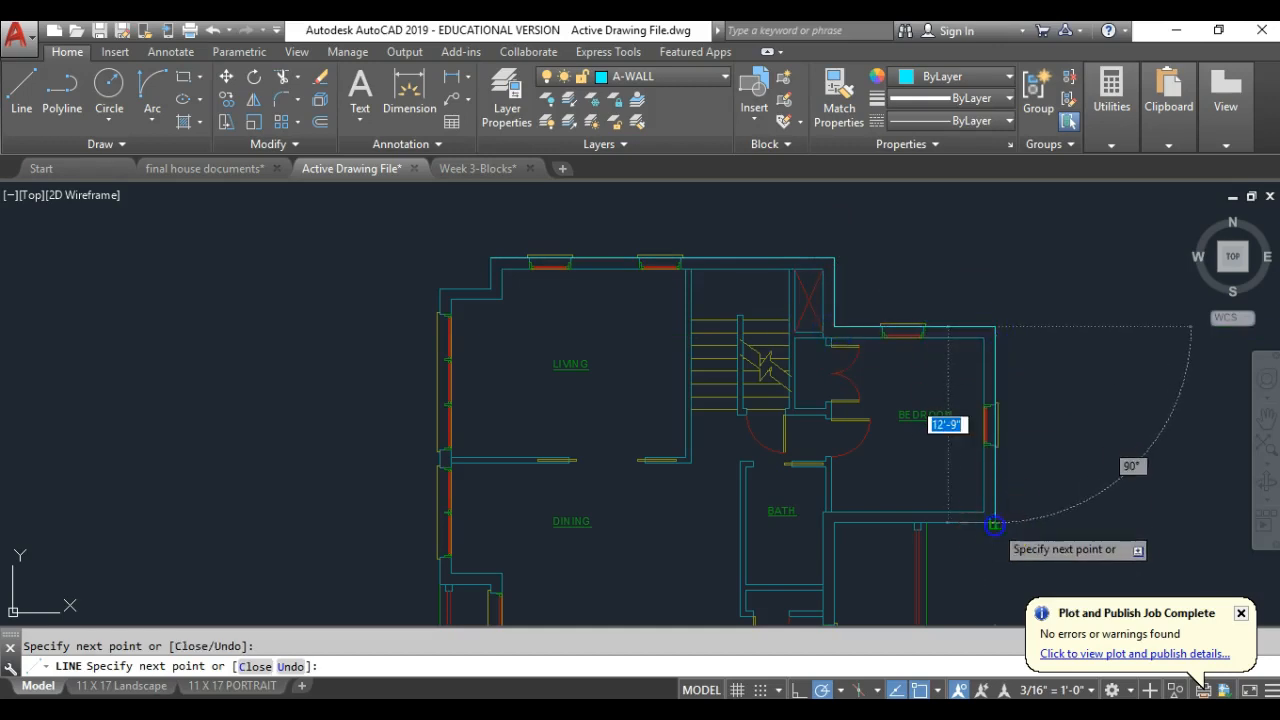
left_click(994, 524)
left_click(833, 523)
Continue the wall line down the right exterior wall, around the Kitchen, and along the jog to the Dining room's lower-left exterior corner
scroll(837, 543, "up", 2)
middle_click_drag(837, 543, 828, 284)
scroll(828, 284, "down", 2)
left_click(835, 463)
left_click(491, 463)
scroll(484, 314, "up", 2)
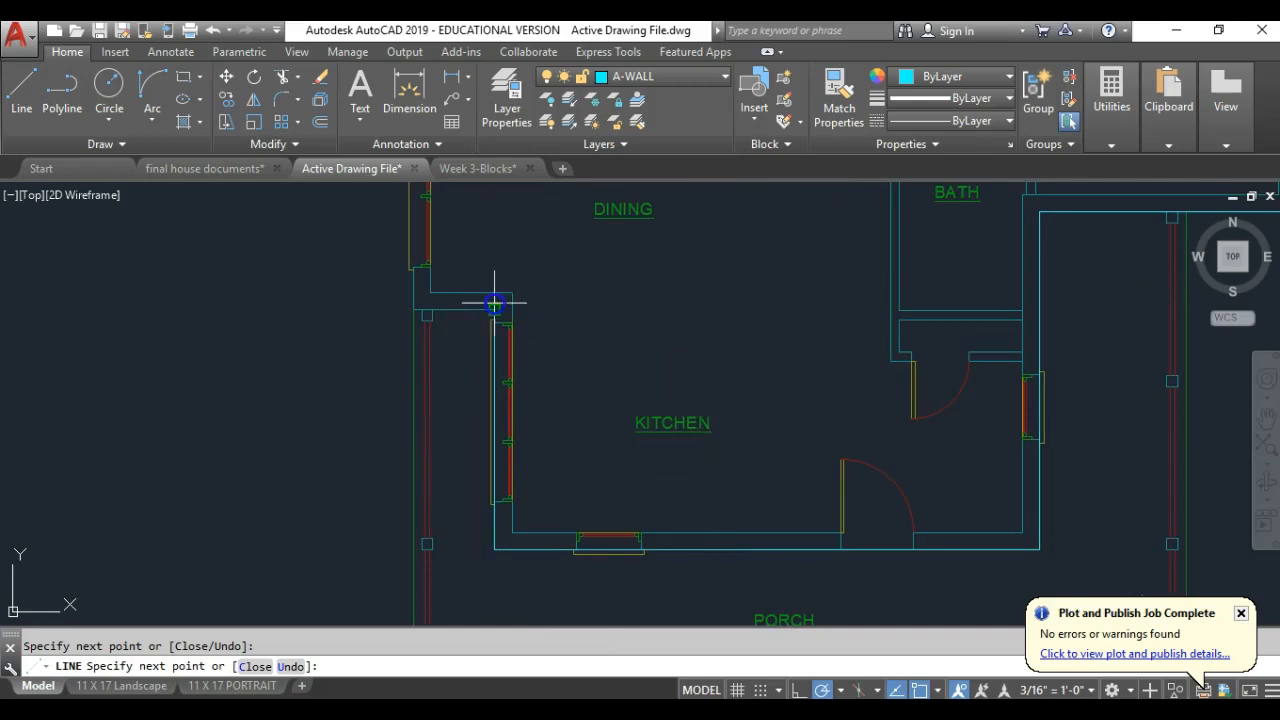
scroll(494, 303, "up", 3)
left_click(423, 314)
Complete the exterior outline up the left wall and around the Living room jog to the starting corner
scroll(594, 371, "down", 4)
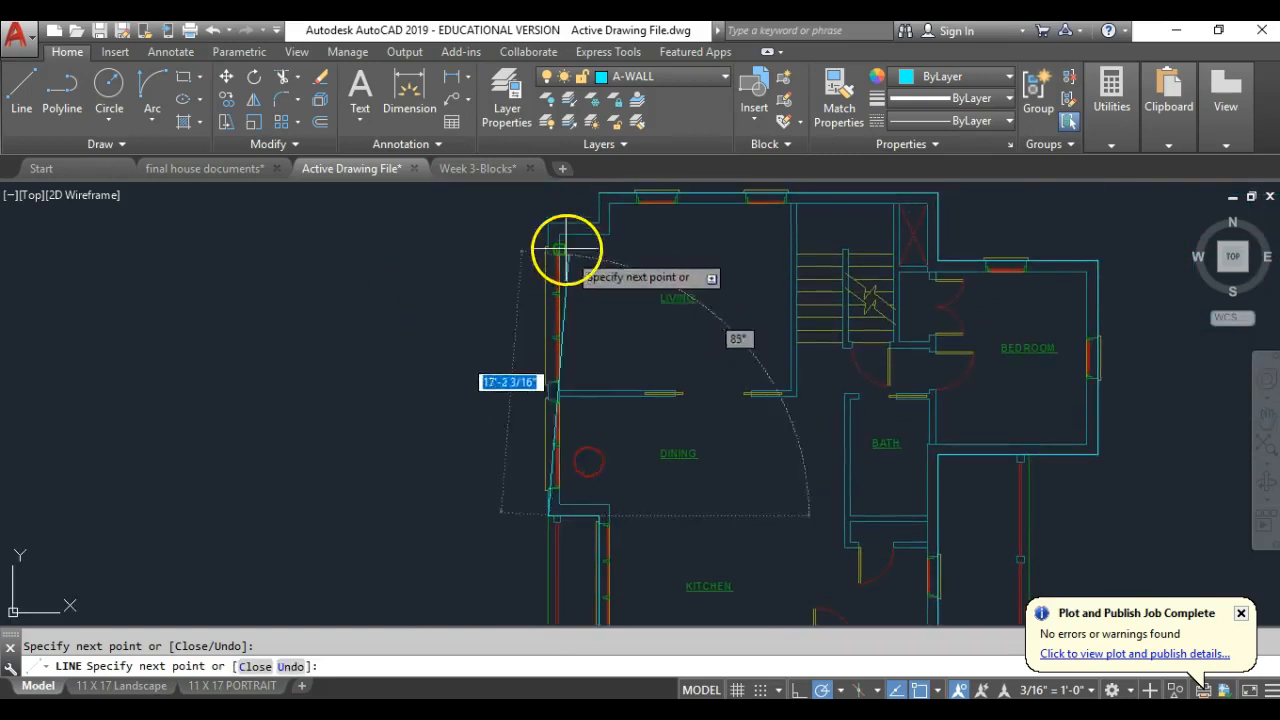
left_click(548, 223)
left_click(599, 222)
middle_click_drag(586, 211, 550, 289)
scroll(550, 289, "up", 2)
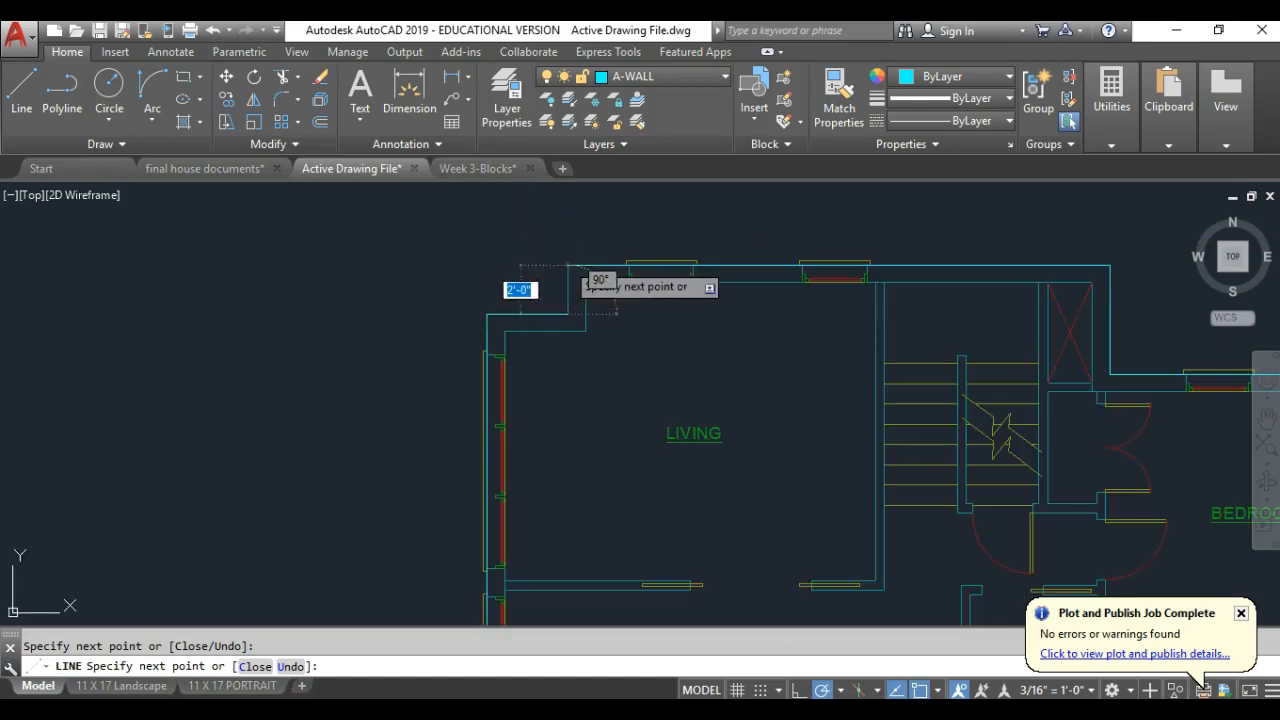
key("Return")
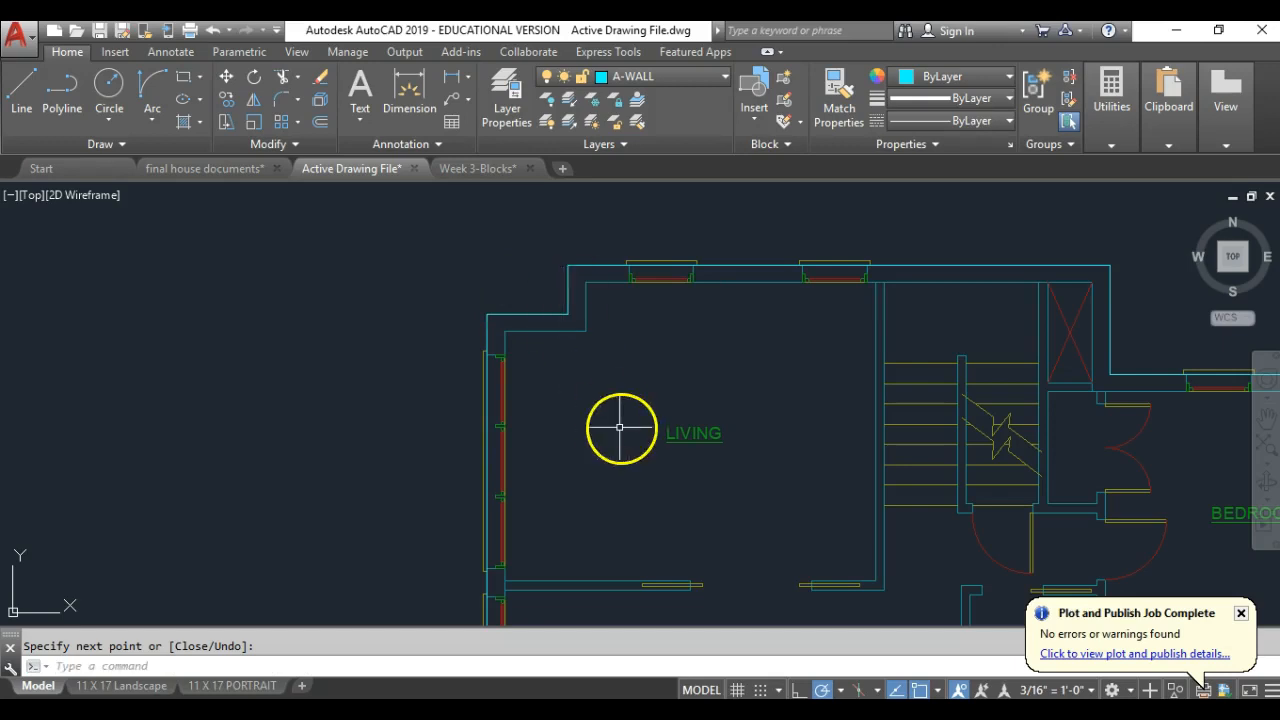
Offset the Living room's upper exterior line inward by the existing wall's 8 1/2" thickness
scroll(620, 427, "down", 5)
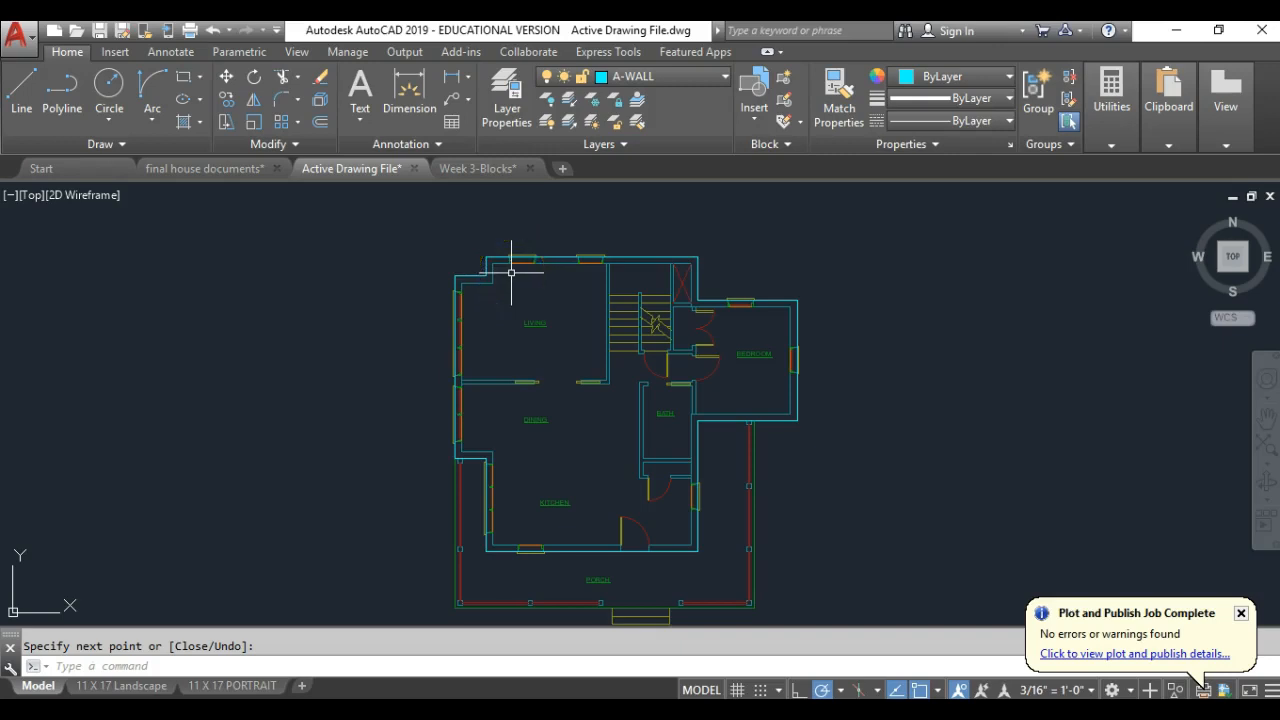
scroll(511, 272, "up", 5)
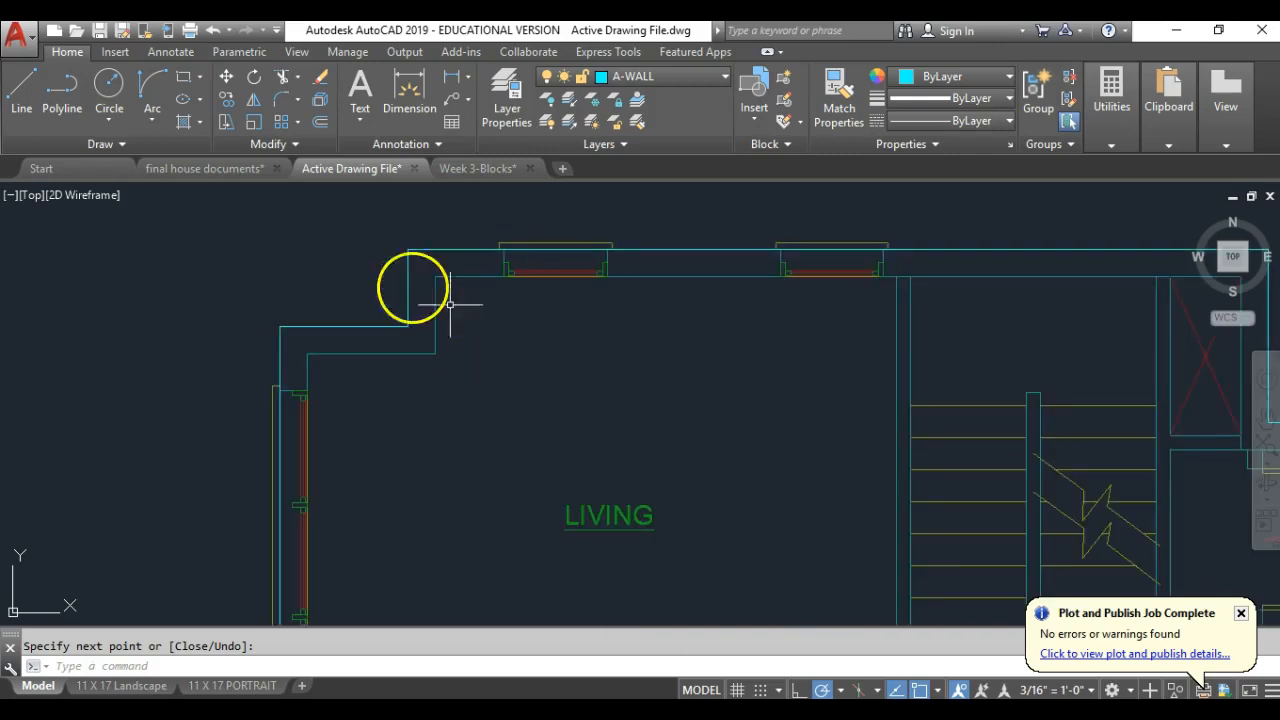
left_click(321, 123)
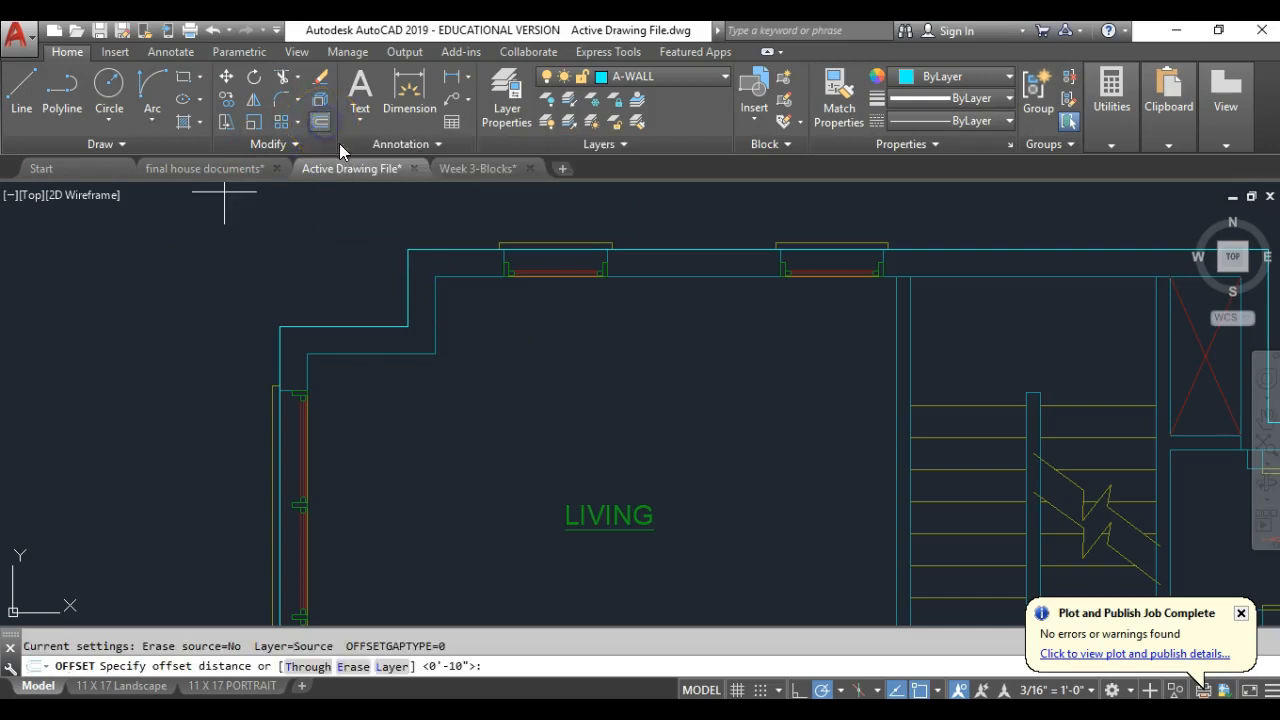
left_click(435, 276)
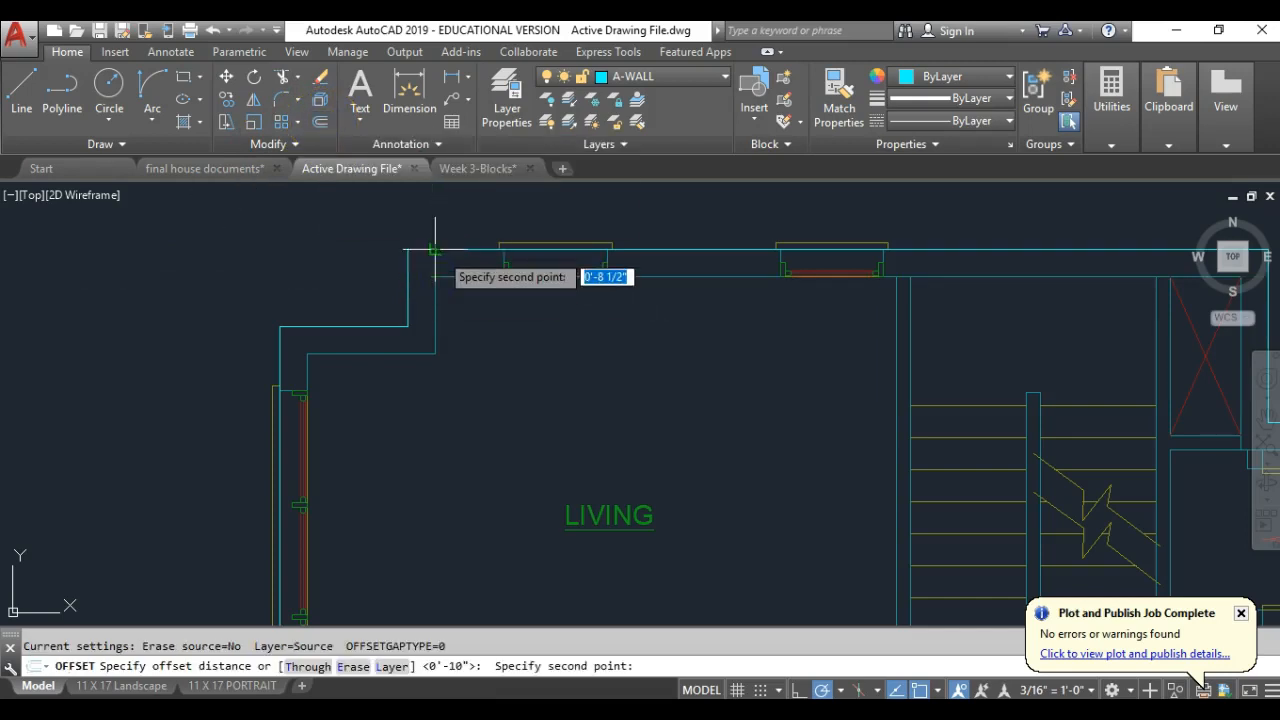
left_click(435, 249)
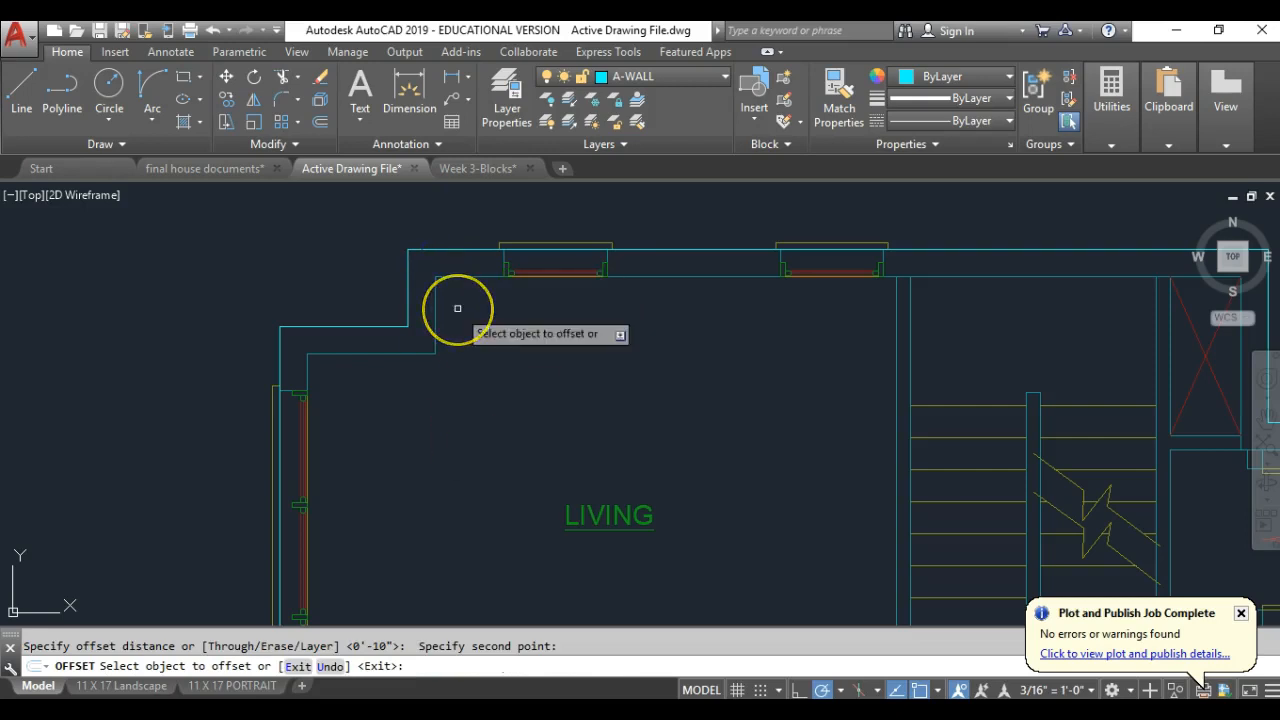
left_click(463, 249)
left_click(455, 320)
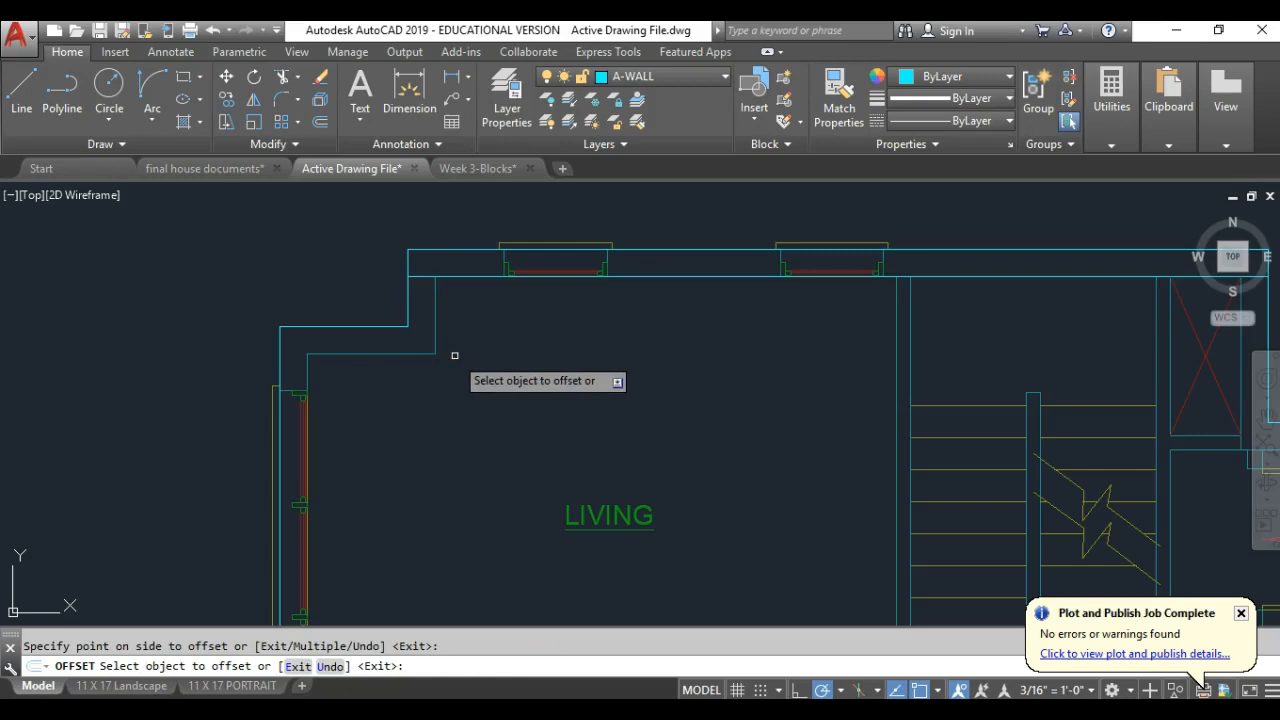
key("Return")
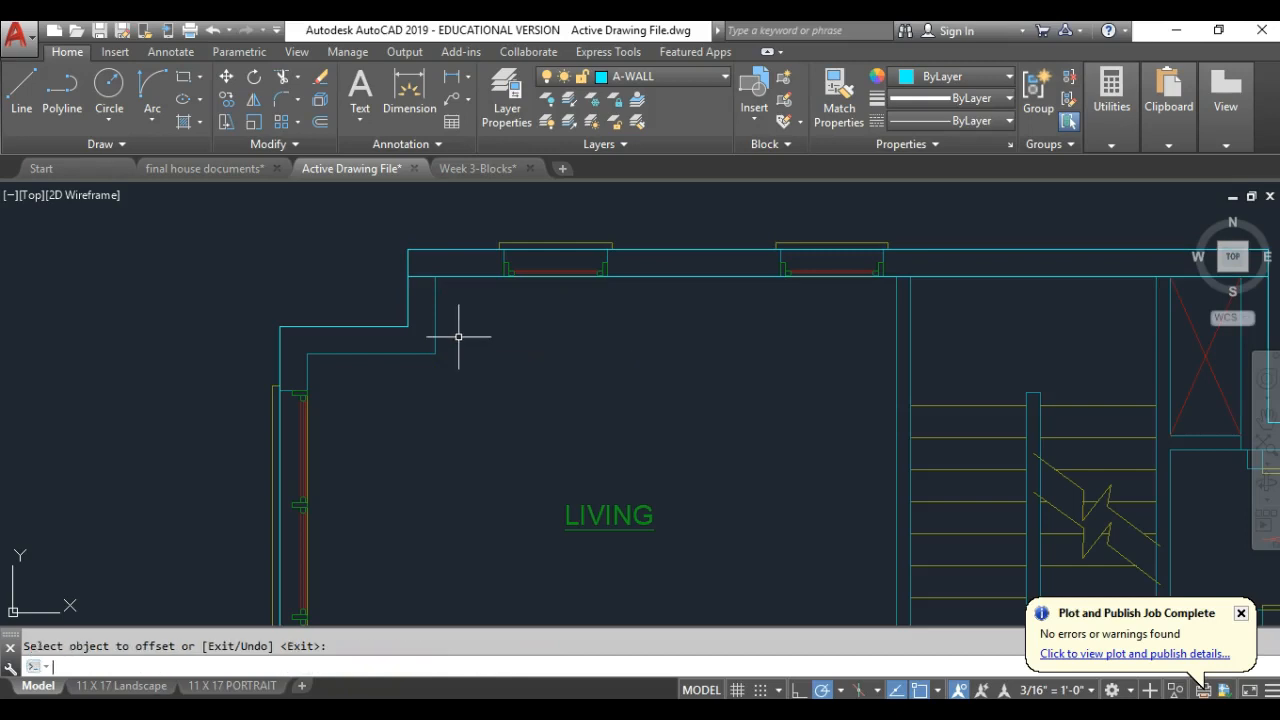
Offset both lines of the Living room's upper-left jog inward by 8 1/2"
key("Return")
key("Return")
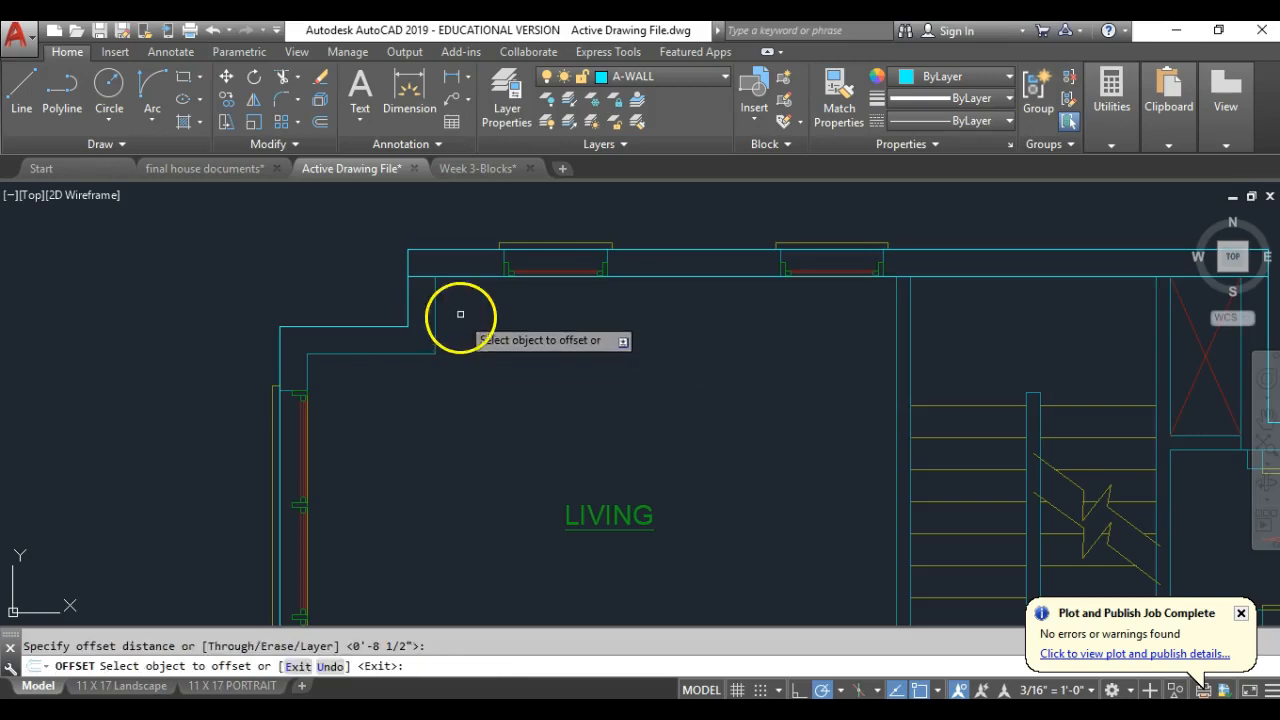
left_click(407, 294)
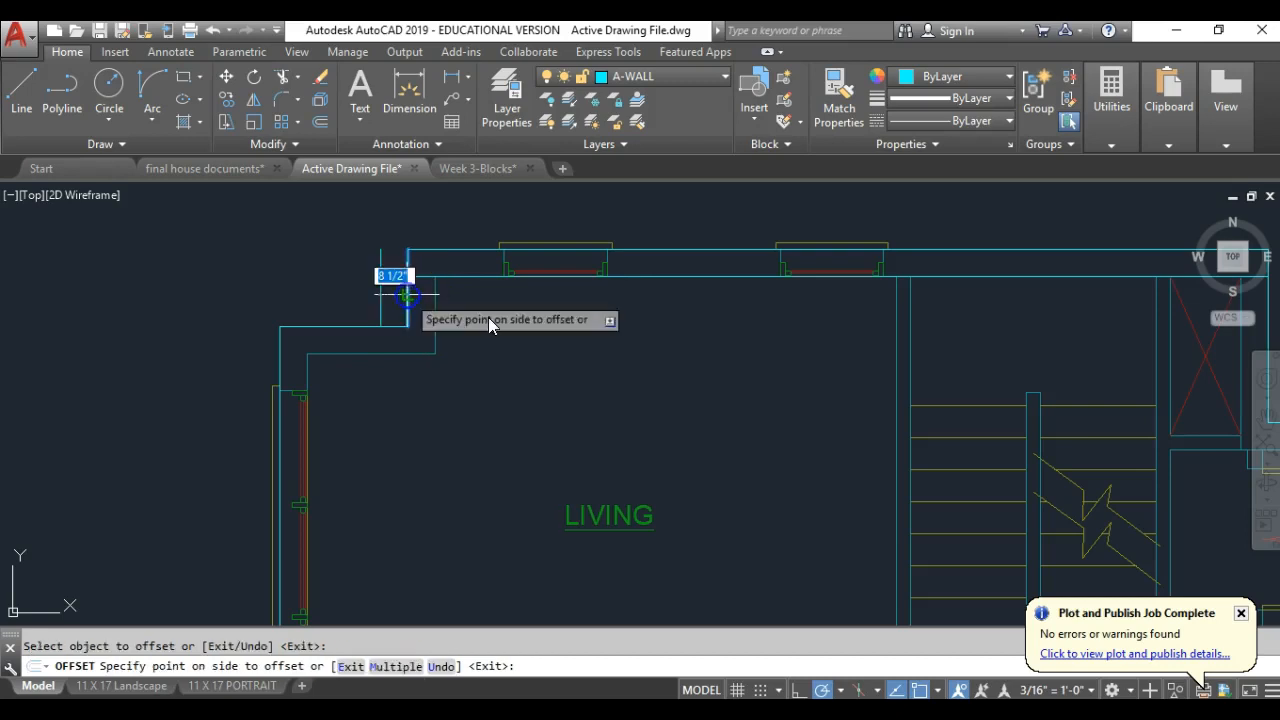
left_click(400, 346)
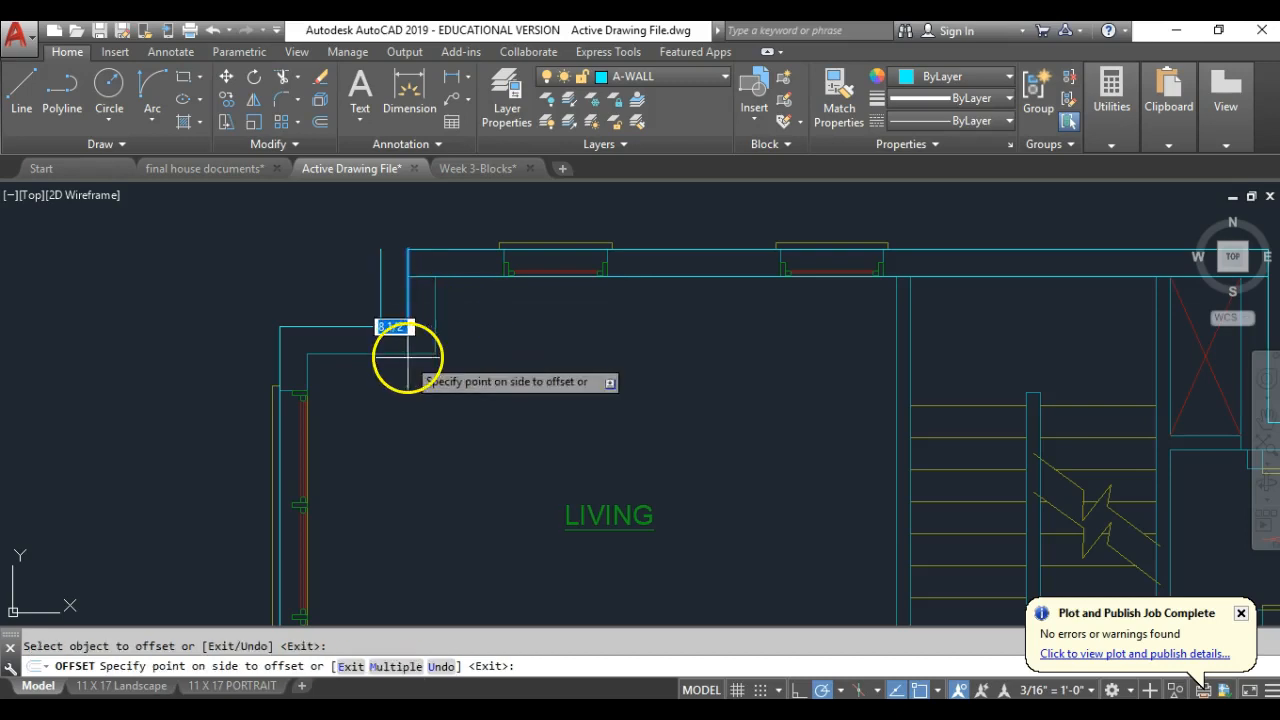
left_click(314, 327)
left_click(434, 477)
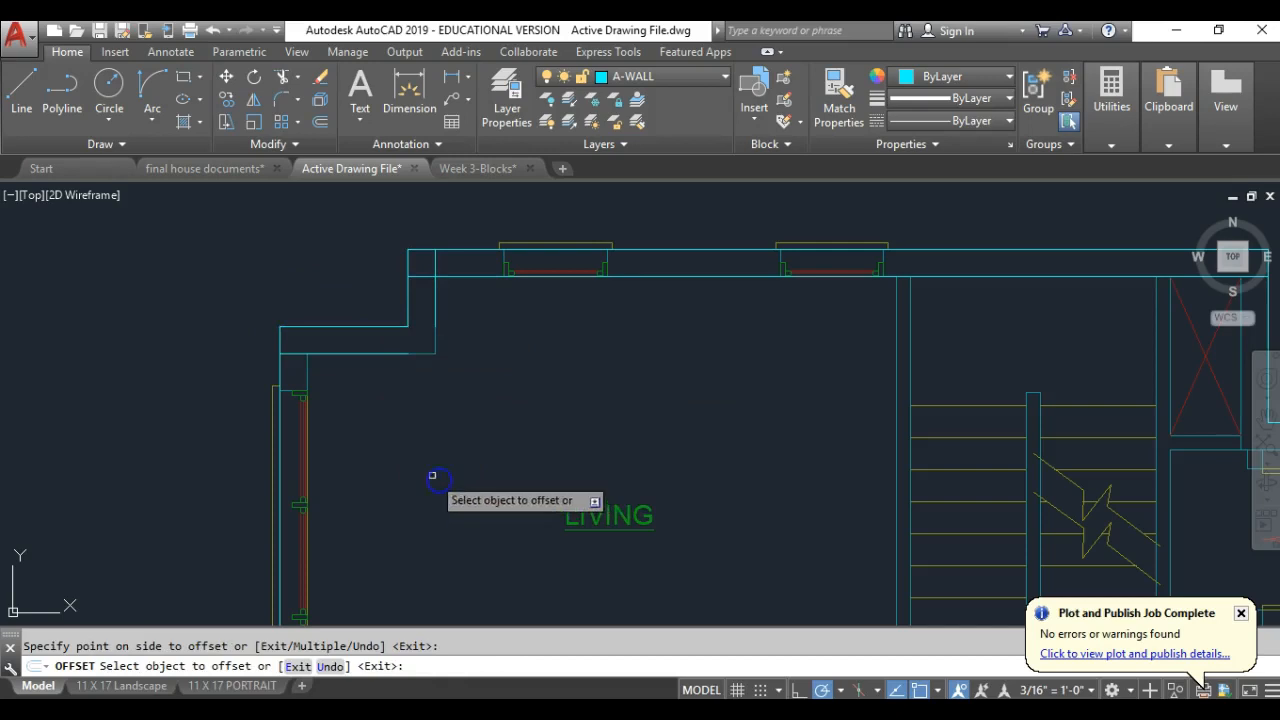
Offset the left exterior wall line and the Dining room's lower jog line inward by 8 1/2"
middle_click_drag(395, 469, 400, 287)
left_click(284, 368)
left_click(471, 383)
scroll(466, 466, "down", 5)
scroll(447, 500, "up", 5)
left_click(346, 443)
left_click(371, 363)
scroll(389, 365, "down", 2)
scroll(391, 447, "up", 2)
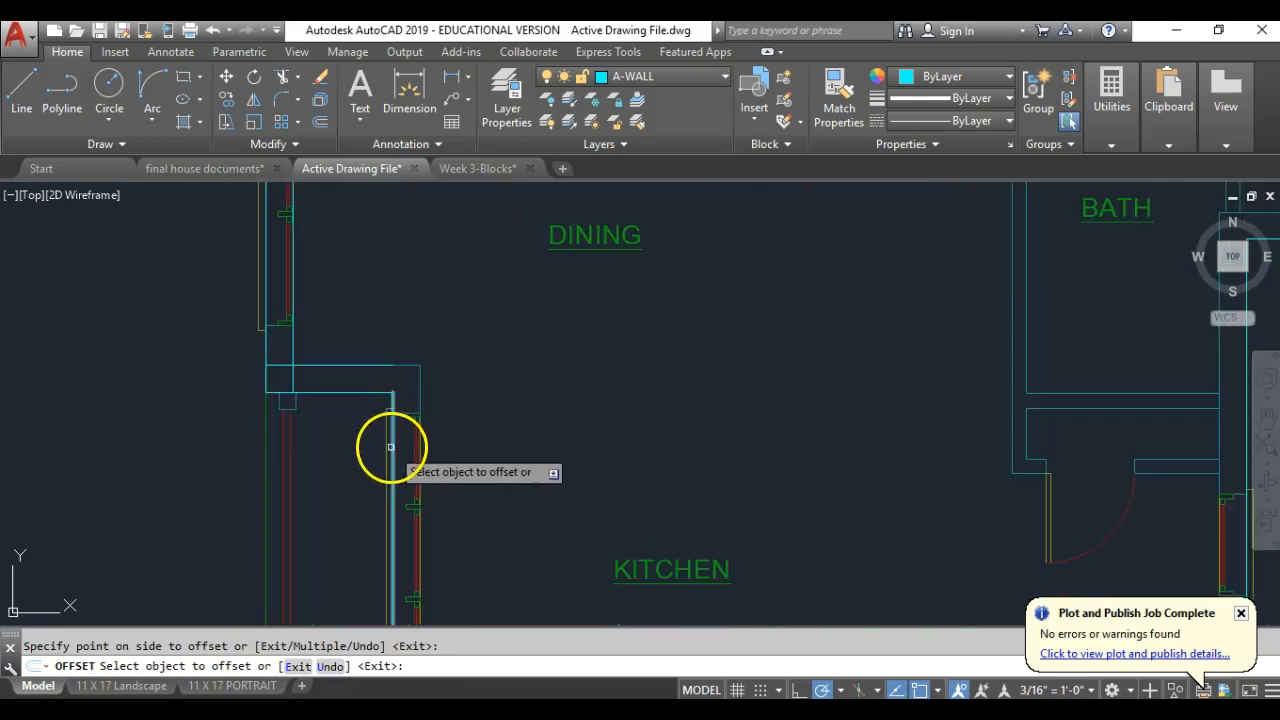
Offset the Kitchen's left and lower exterior wall lines inward by 8 1/2"
left_click(391, 449)
left_click(537, 430)
scroll(534, 431, "down", 2)
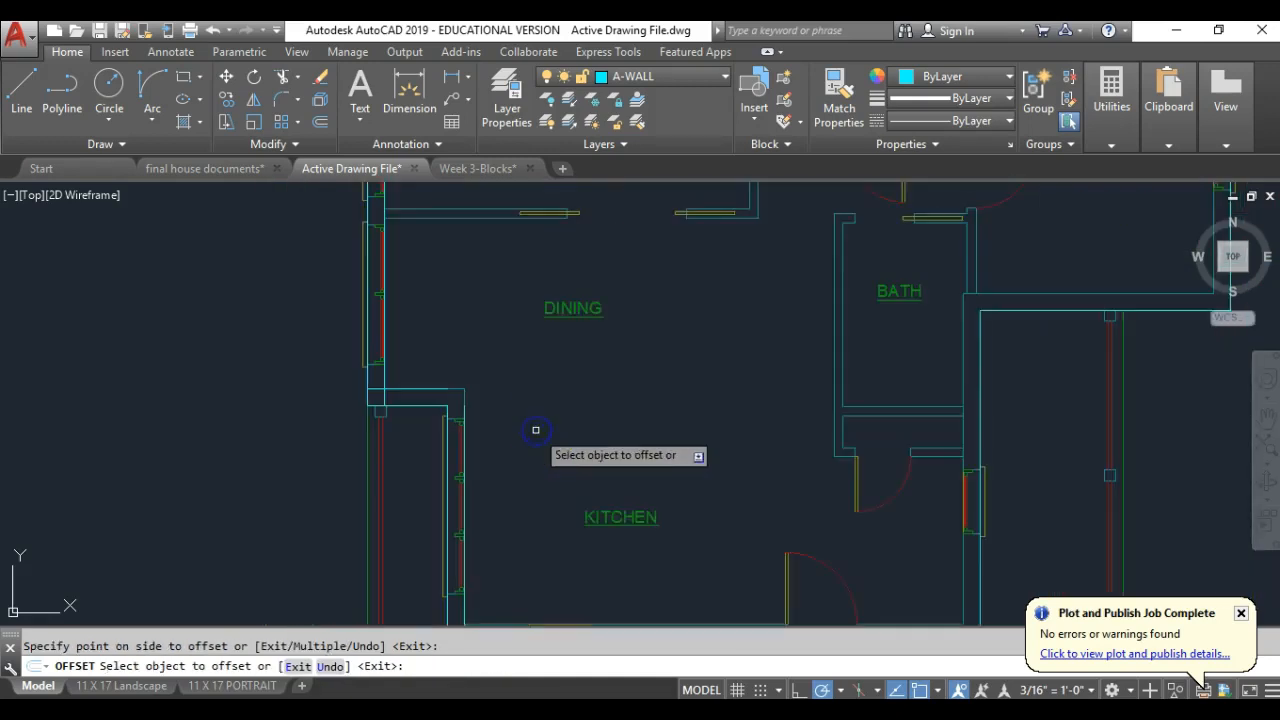
middle_click_drag(534, 431, 374, 249)
left_click(371, 365)
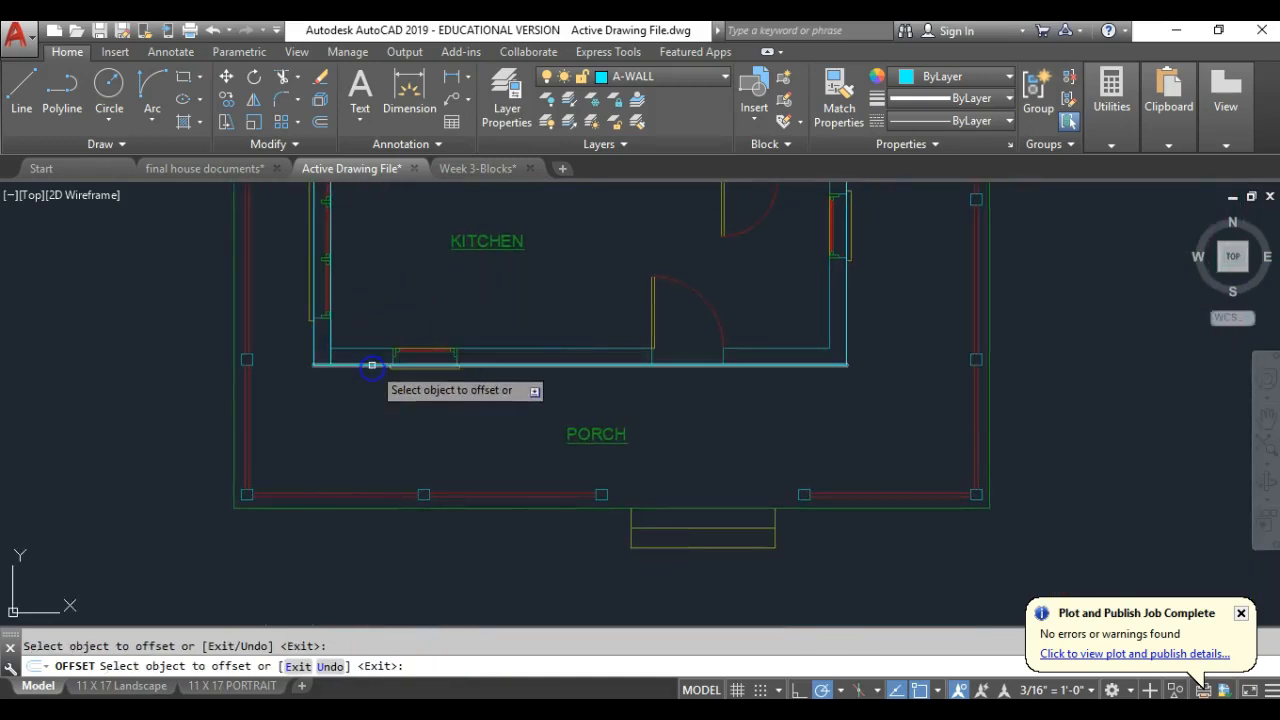
left_click(383, 249)
Offset the Kitchen's right exterior wall line and the Bedroom's lower wall line inward by 8 1/2"
middle_click_drag(607, 257, 471, 440)
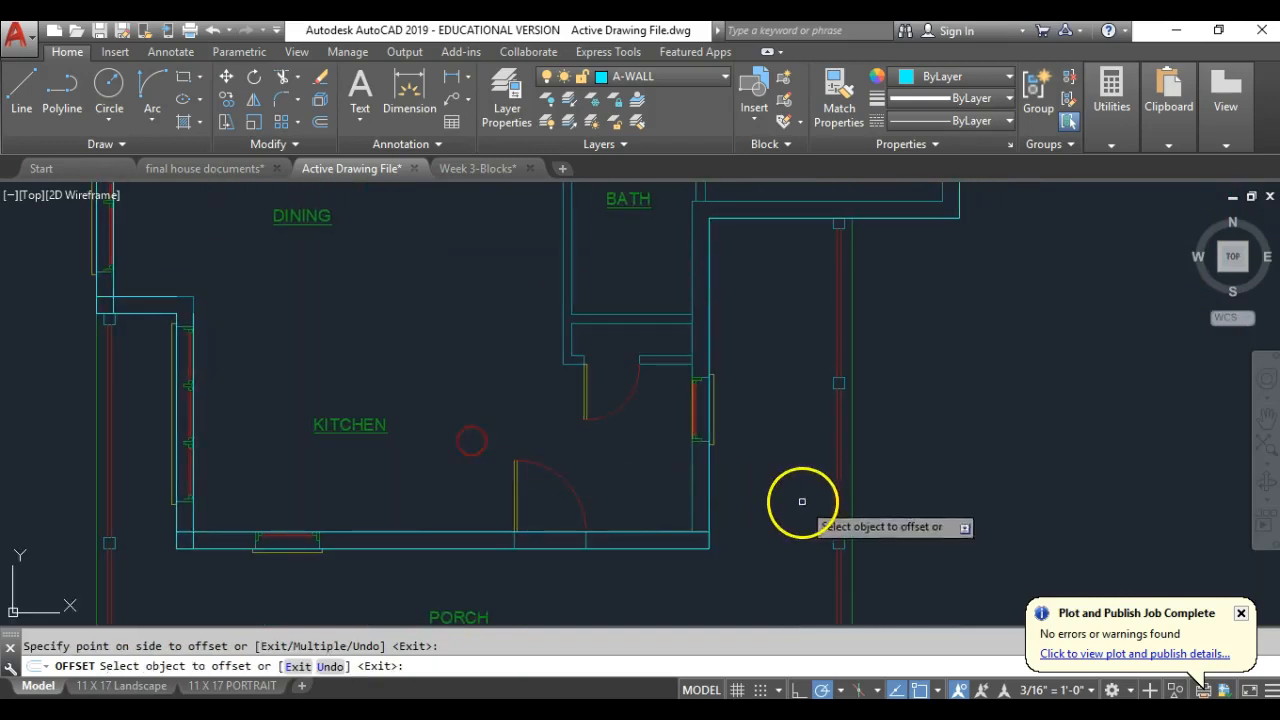
left_click(708, 462)
left_click(623, 449)
middle_click_drag(742, 272, 702, 449)
left_click(709, 395)
left_click(726, 314)
Offset the Bedroom's remaining exterior wall lines and the short wall line above it beside the stairs inward by 8 1/2"
middle_click_drag(771, 281, 744, 425)
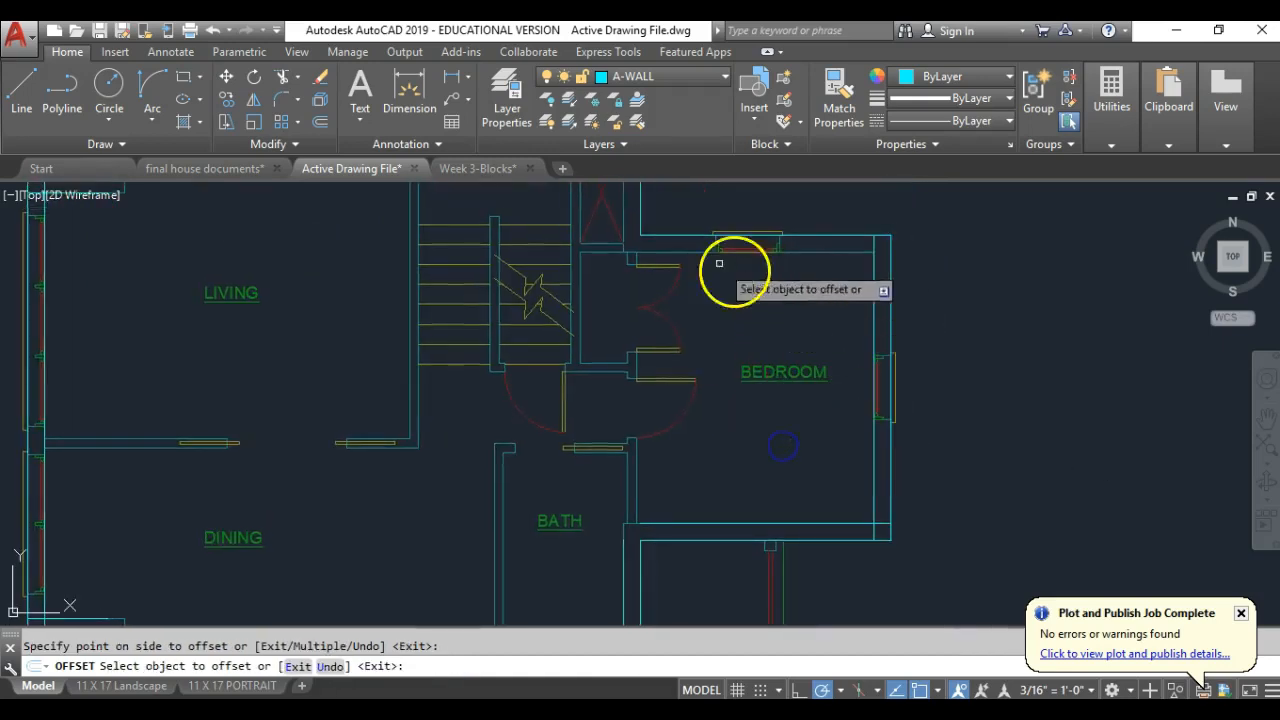
left_click(670, 236)
left_click(730, 365)
middle_click_drag(620, 289, 709, 334)
left_click(720, 352)
left_click(547, 374)
key("Return")
left_click(434, 387)
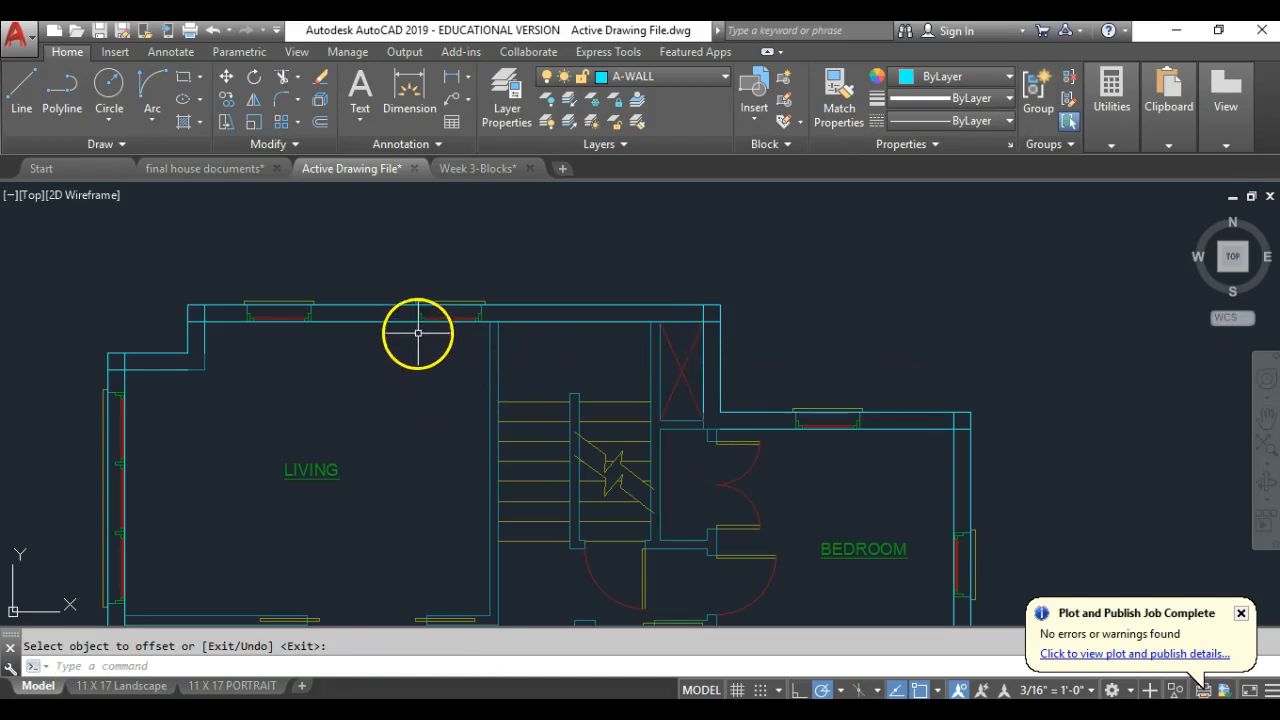
Fillet the inner wall lines with radius 0 at the two corners of the Living room's upper-left jog
left_click(281, 104)
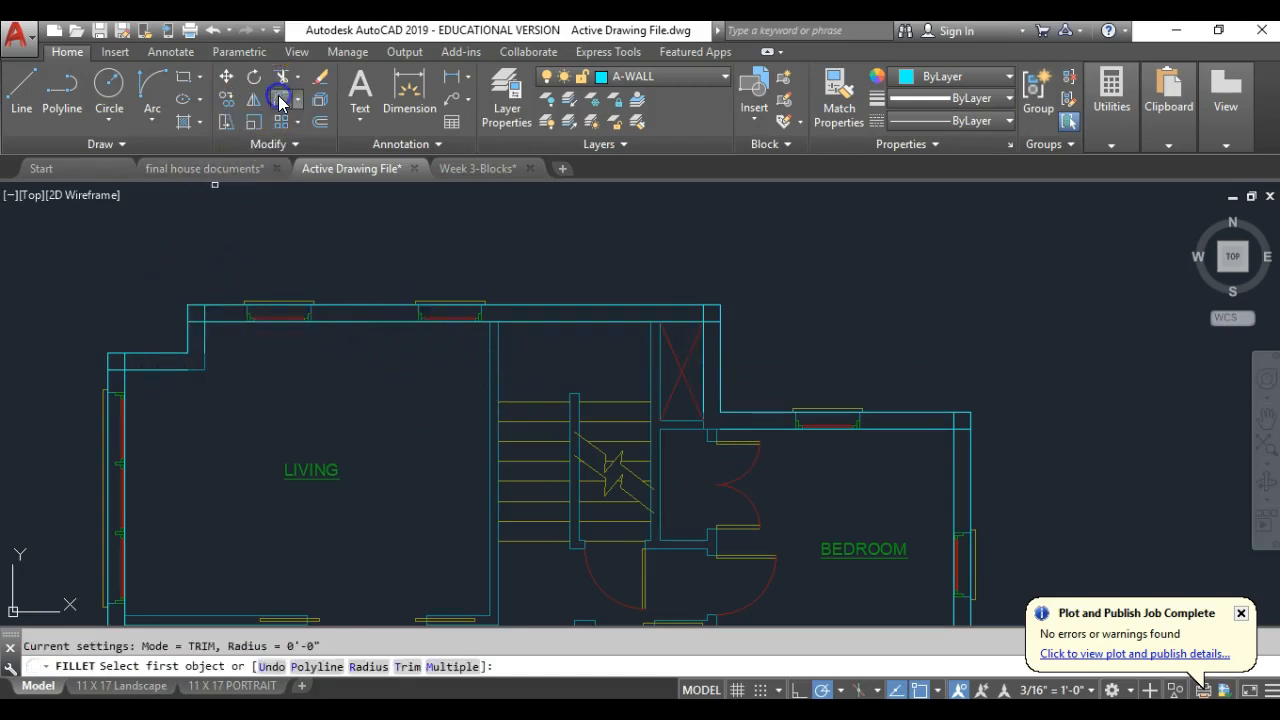
left_click(232, 321)
left_click(200, 340)
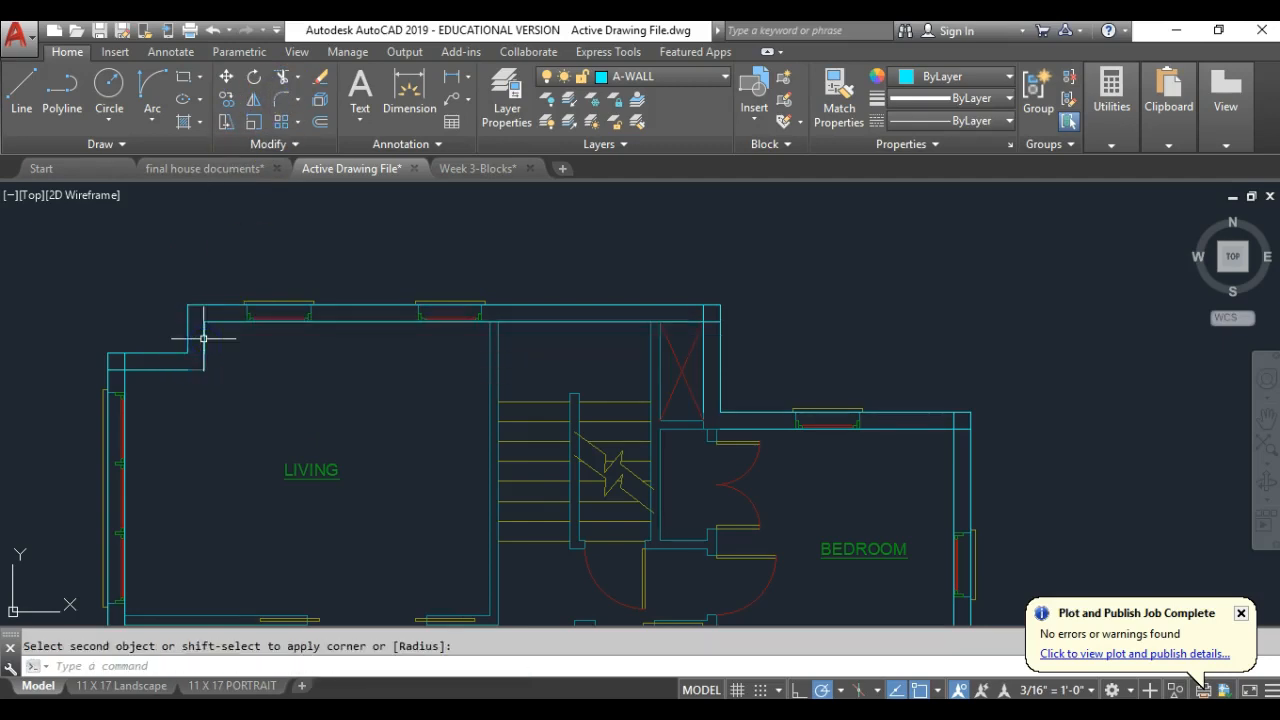
key("Return")
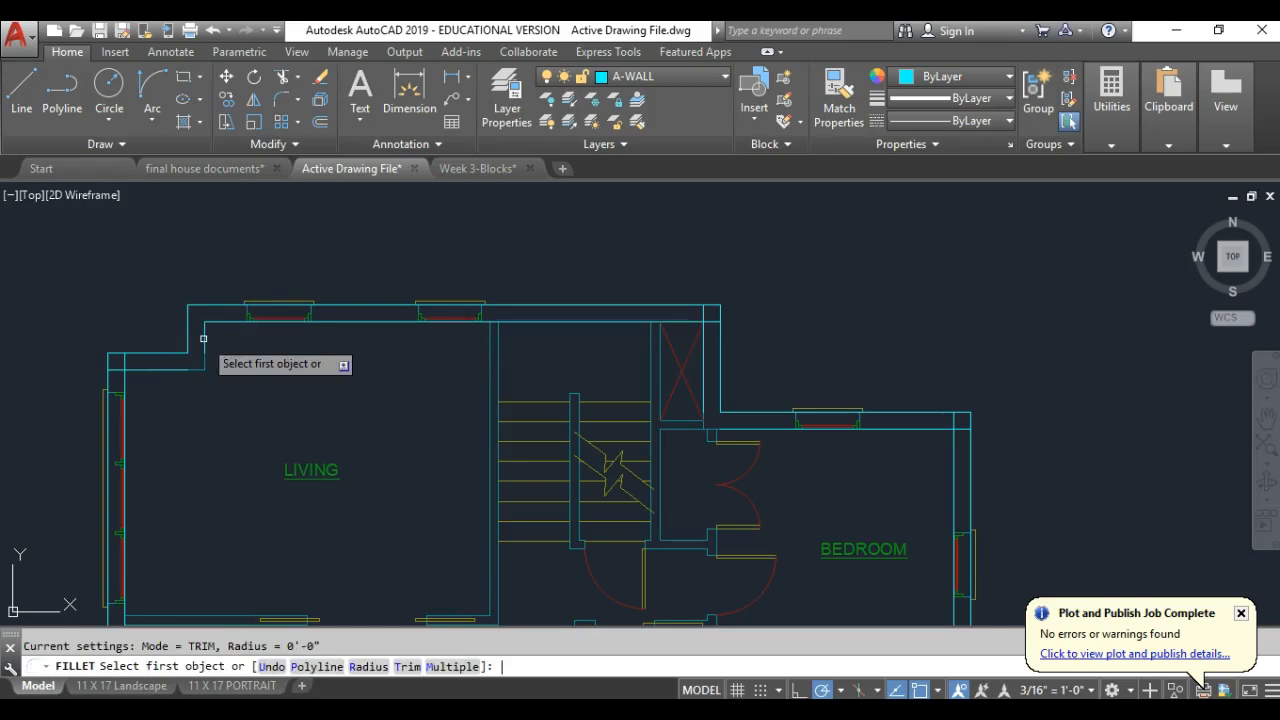
left_click(203, 340)
left_click(177, 371)
Fillet the jog's horizontal inner line with the left inner wall line at the Living room's upper-left corner
key("Return")
left_click(157, 371)
scroll(210, 385, "down", 2)
middle_click_drag(223, 395, 267, 247)
scroll(218, 474, "up", 4)
left_click(166, 508)
Fillet the left inner wall line with the jog's inner line at the Dining room's lower-left corner
key("Return")
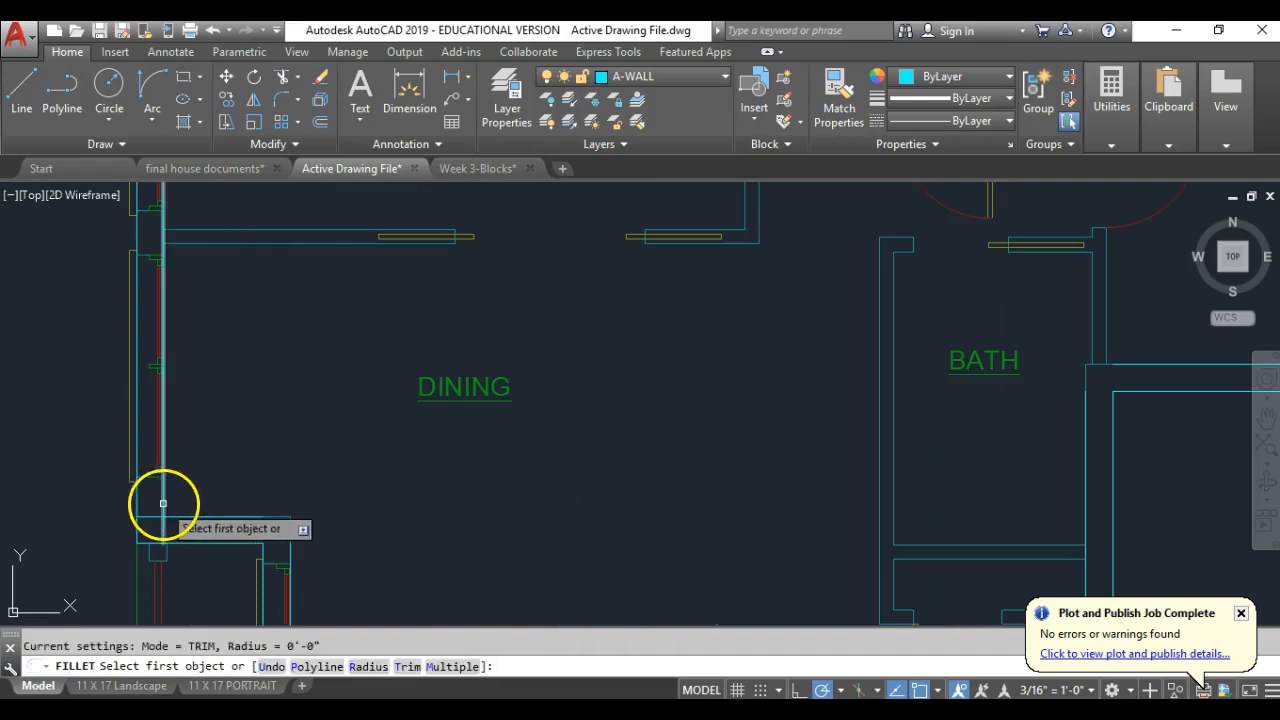
left_click(163, 506)
left_click(243, 515)
key("Return")
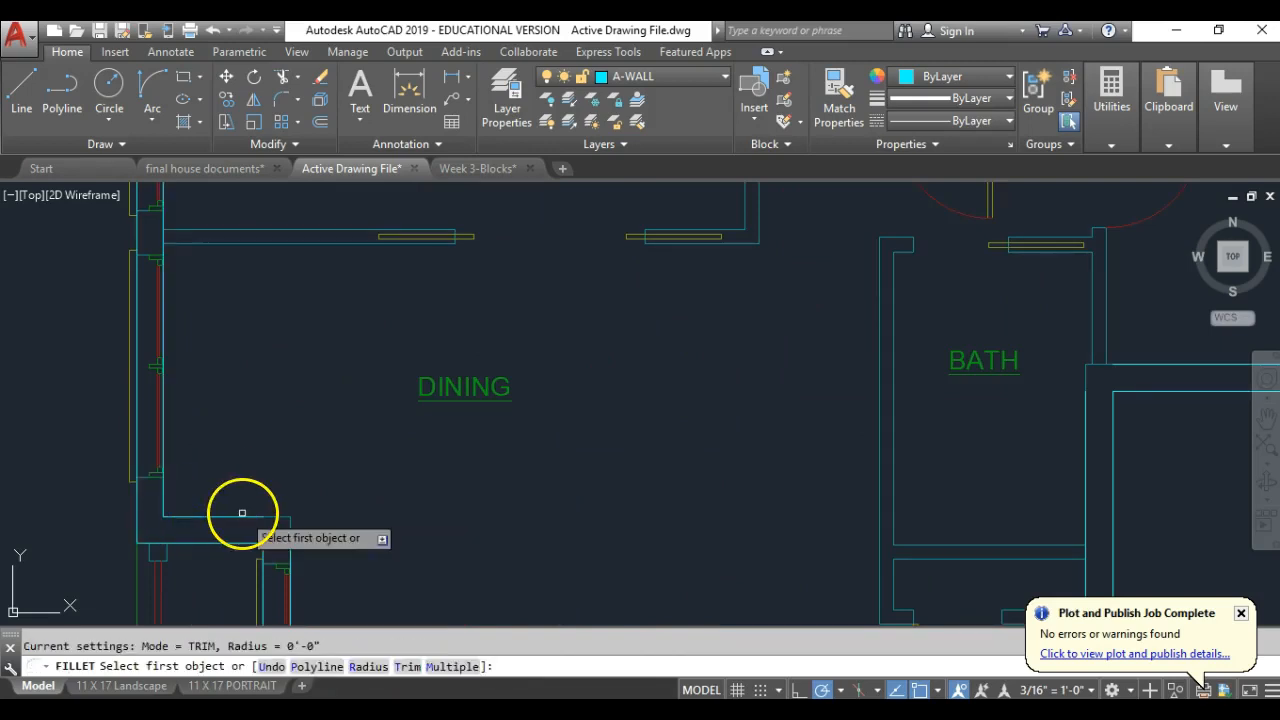
Fillet the inner wall lines with radius 0 at the jog between Dining and Kitchen and at the Kitchen's lower-left corner
left_click(243, 515)
left_click(291, 557)
scroll(339, 438, "down", 4)
middle_click_drag(341, 443, 335, 263)
scroll(321, 387, "up", 4)
key("Return")
left_click(292, 463)
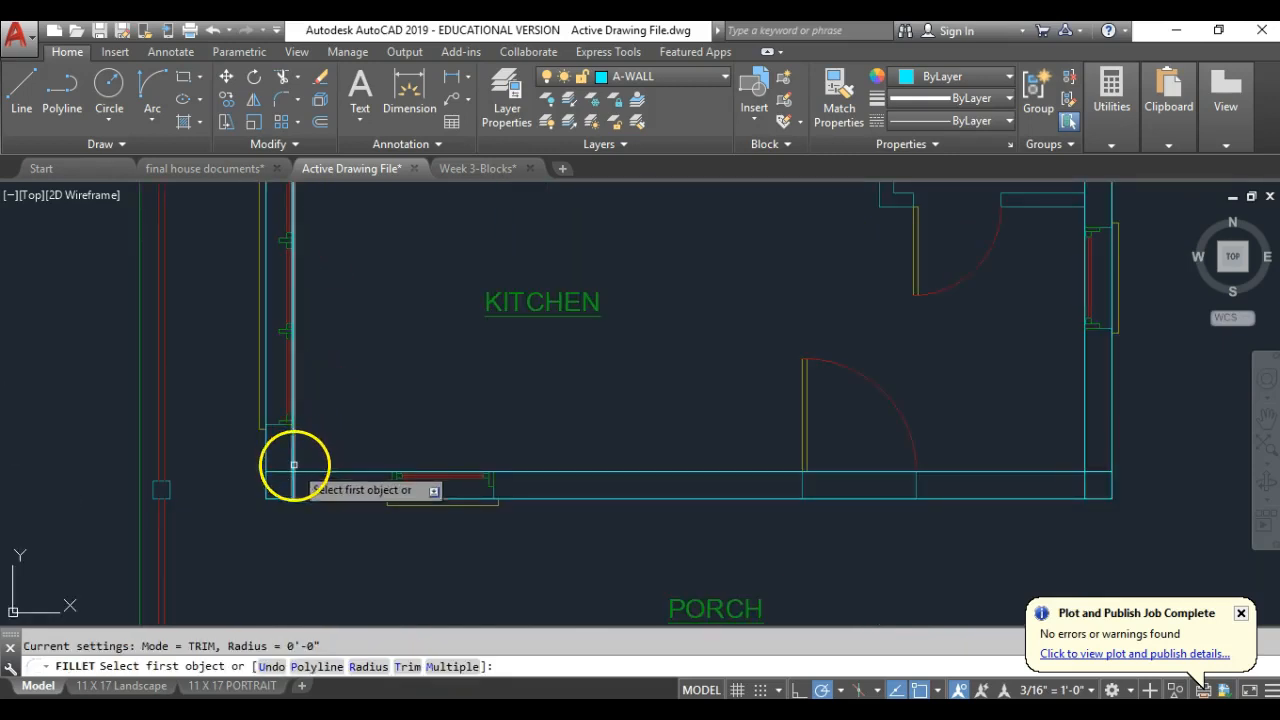
left_click(305, 477)
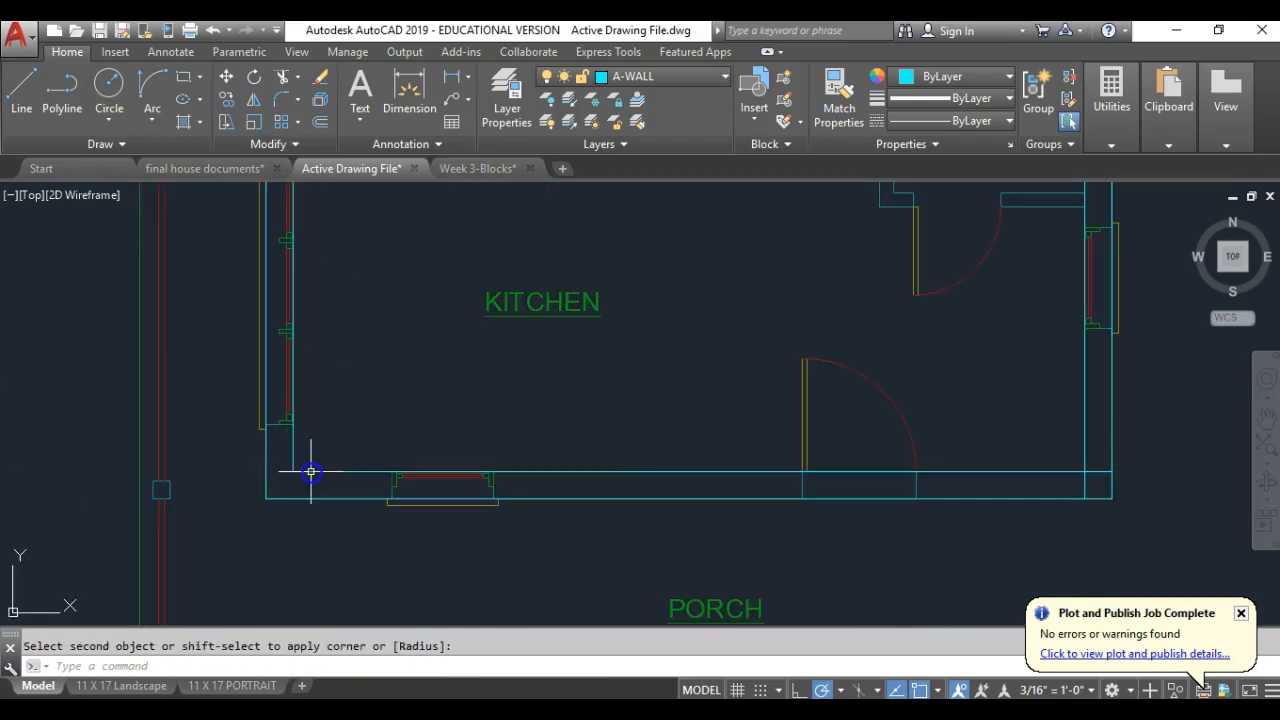
Fillet the inner wall lines with radius 0 at the Kitchen's lower-right corner and where the Bath wall meets the Bedroom's lower wall
key("Return")
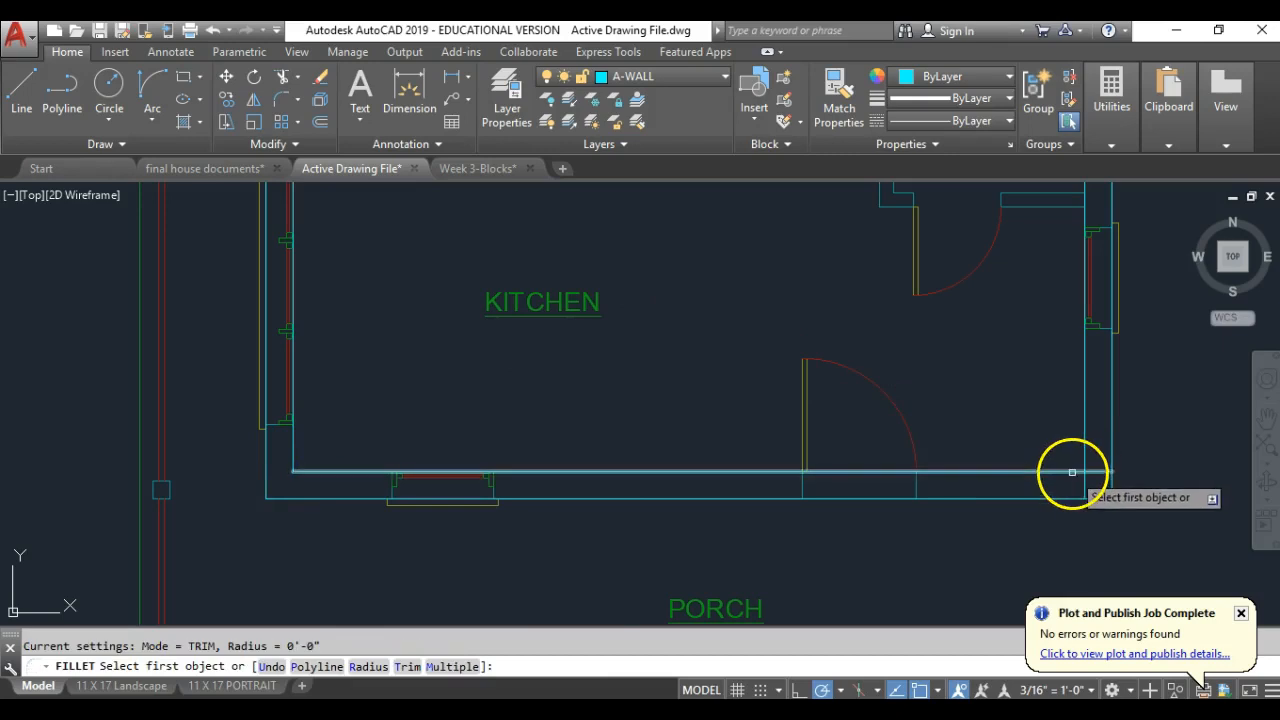
left_click(1072, 468)
left_click(1083, 438)
scroll(894, 314, "down", 4)
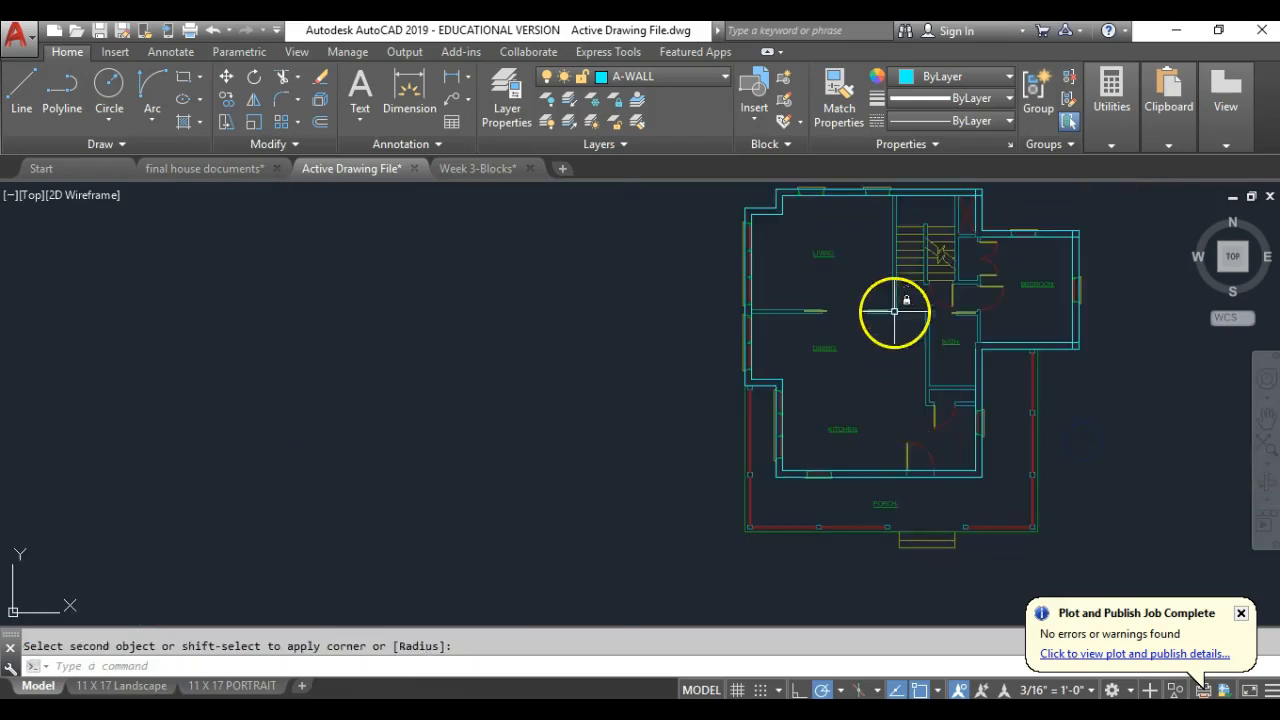
scroll(916, 427, "up", 6)
key("Return")
left_click(897, 443)
left_click(823, 486)
scroll(826, 442, "down", 3)
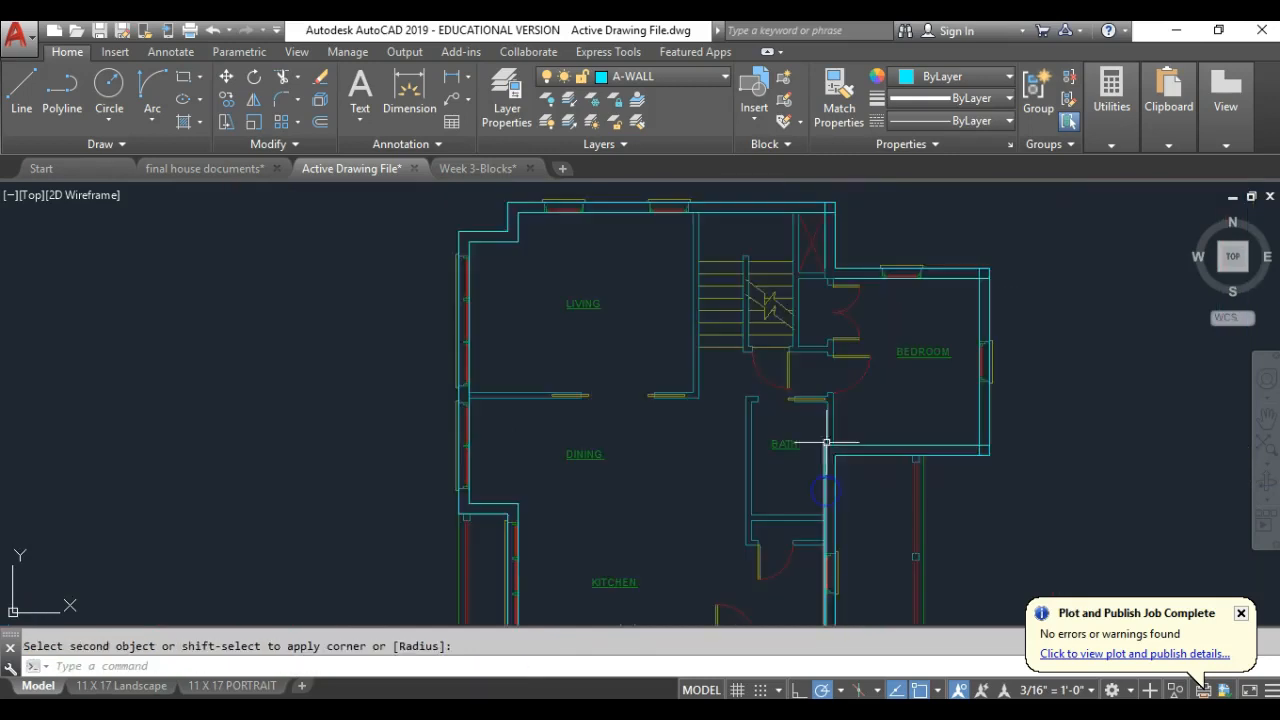
Fillet the inner wall lines with radius 0 at the Bedroom's lower-right and upper-right corners
scroll(1040, 445, "up", 2)
key("Return")
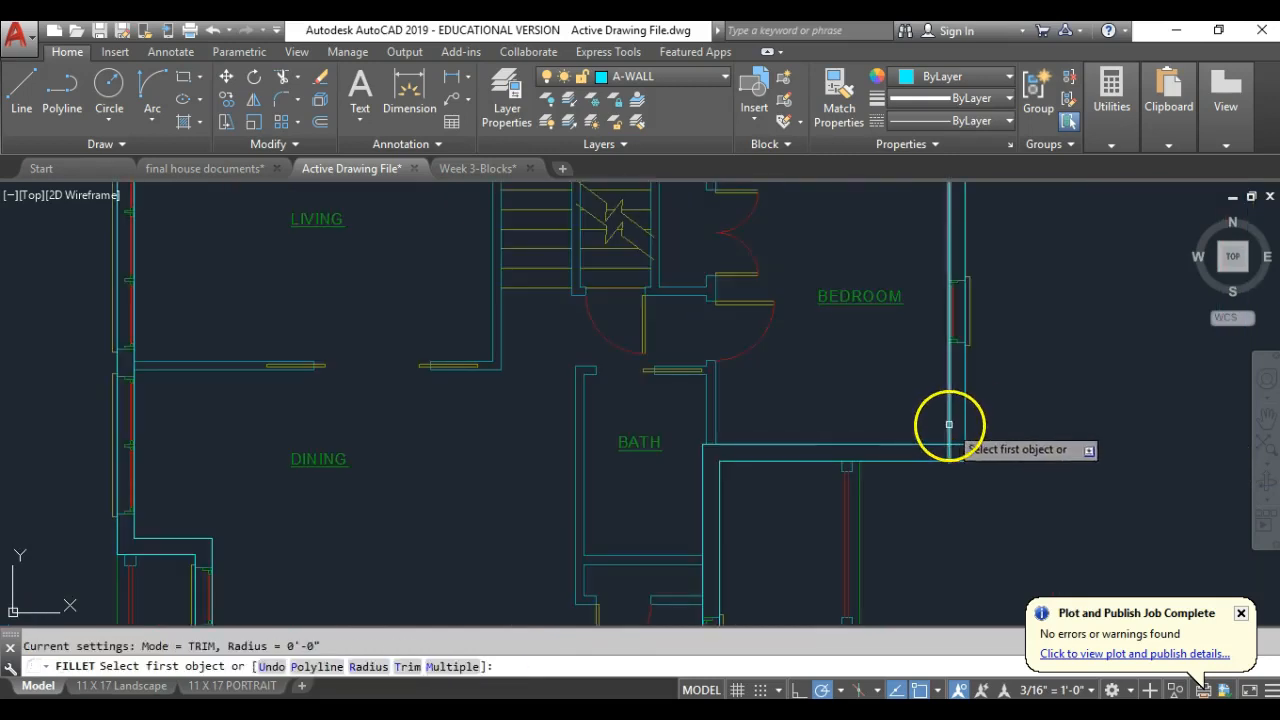
left_click(950, 424)
left_click(940, 445)
middle_click_drag(909, 314, 910, 457)
key("Return")
left_click(910, 333)
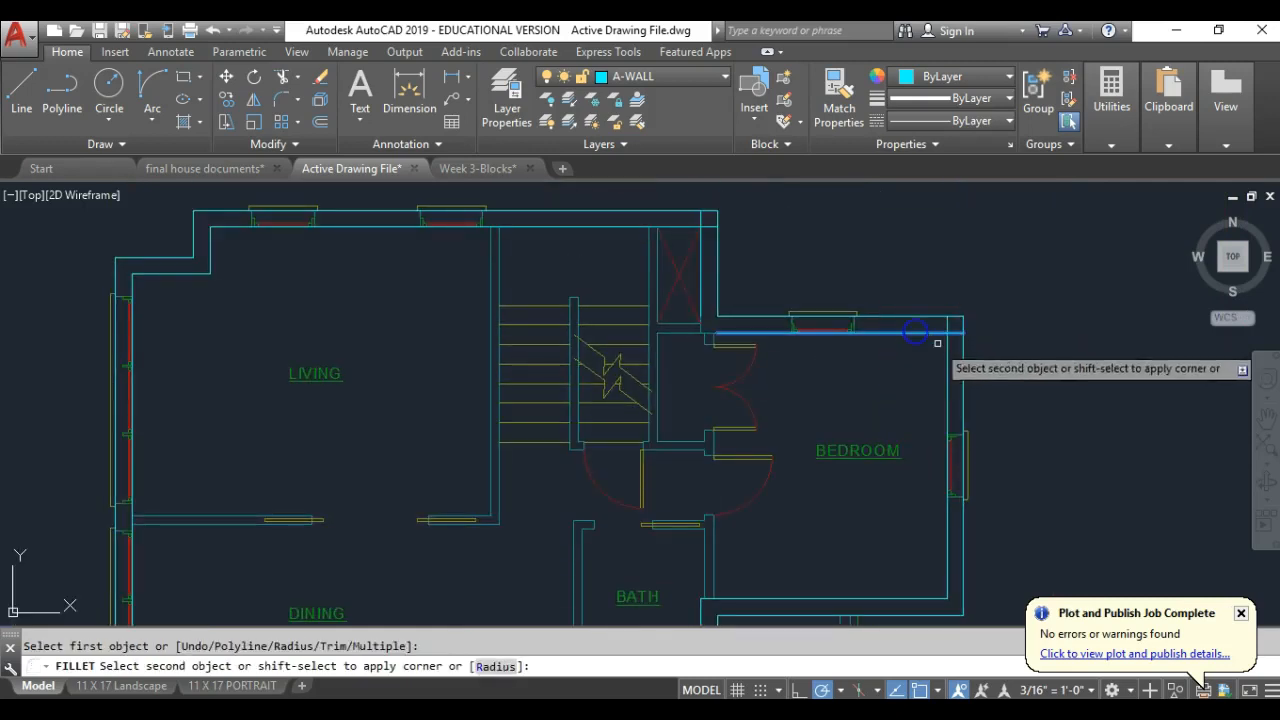
left_click(947, 352)
Fillet the short vertical inner wall line beside the stairs with the Bedroom's upper inner line and with the top inner wall line
key("Return")
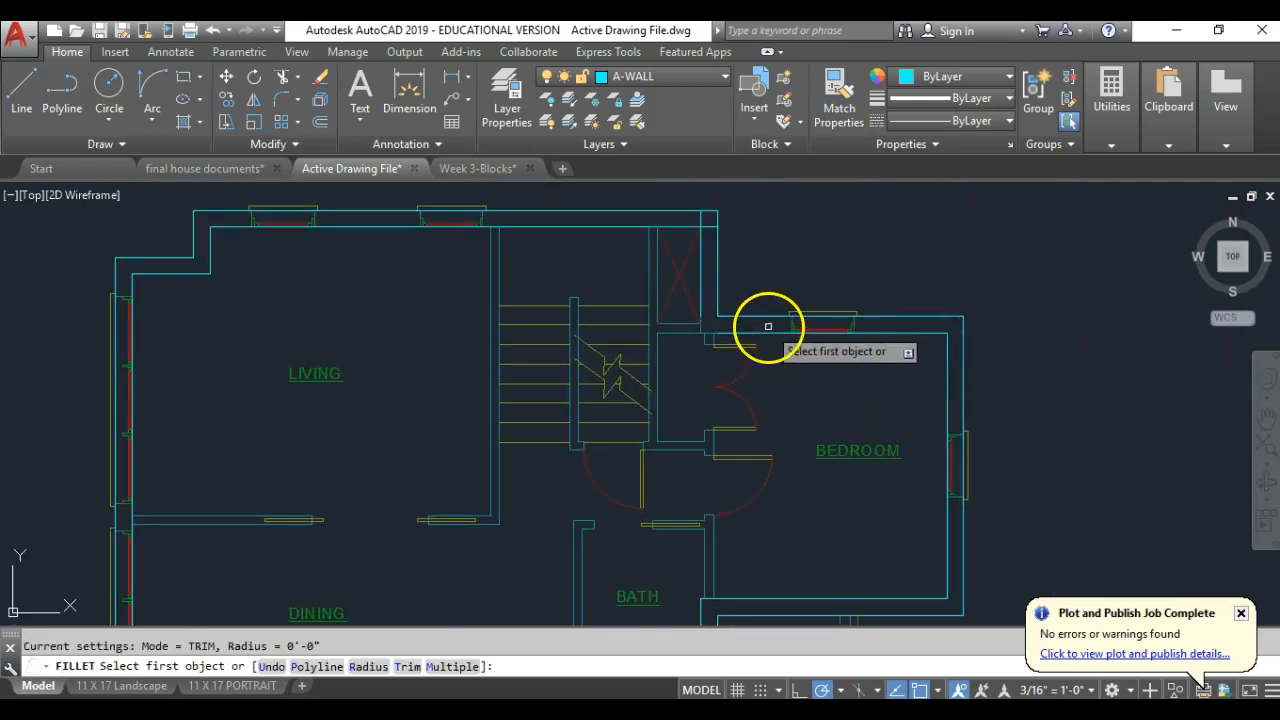
left_click(766, 333)
left_click(702, 289)
key("Return")
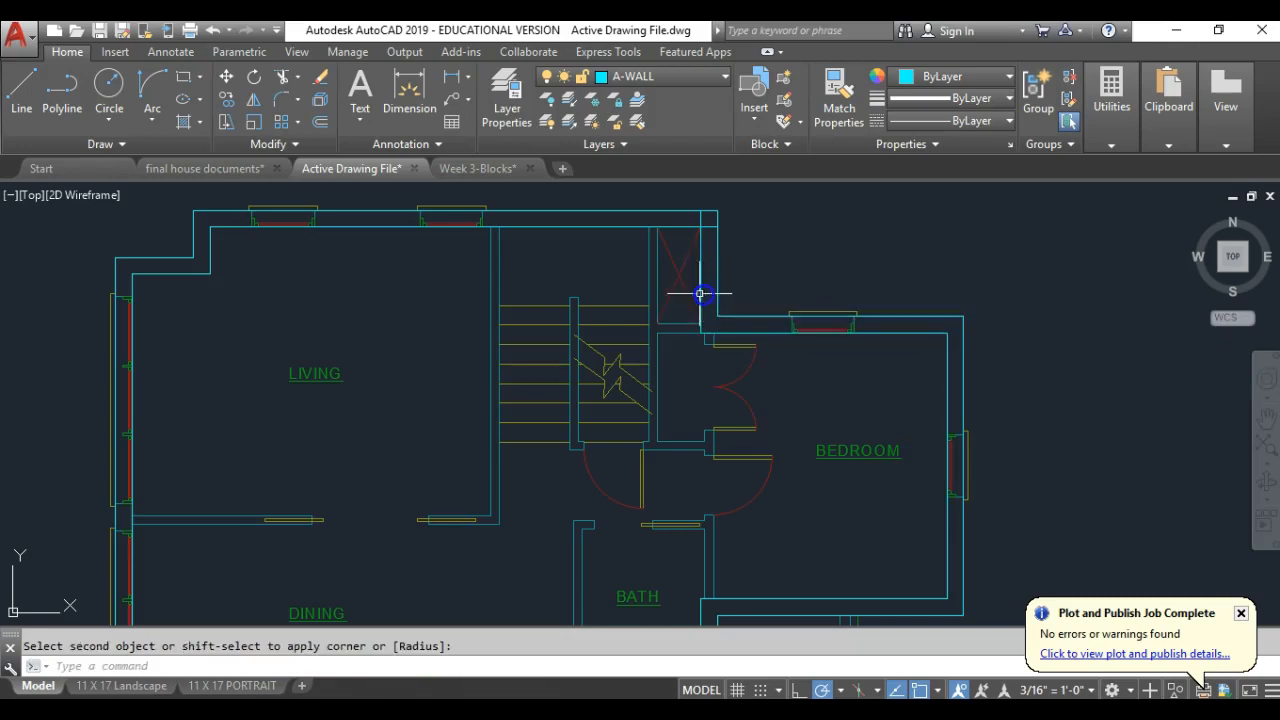
left_click(696, 291)
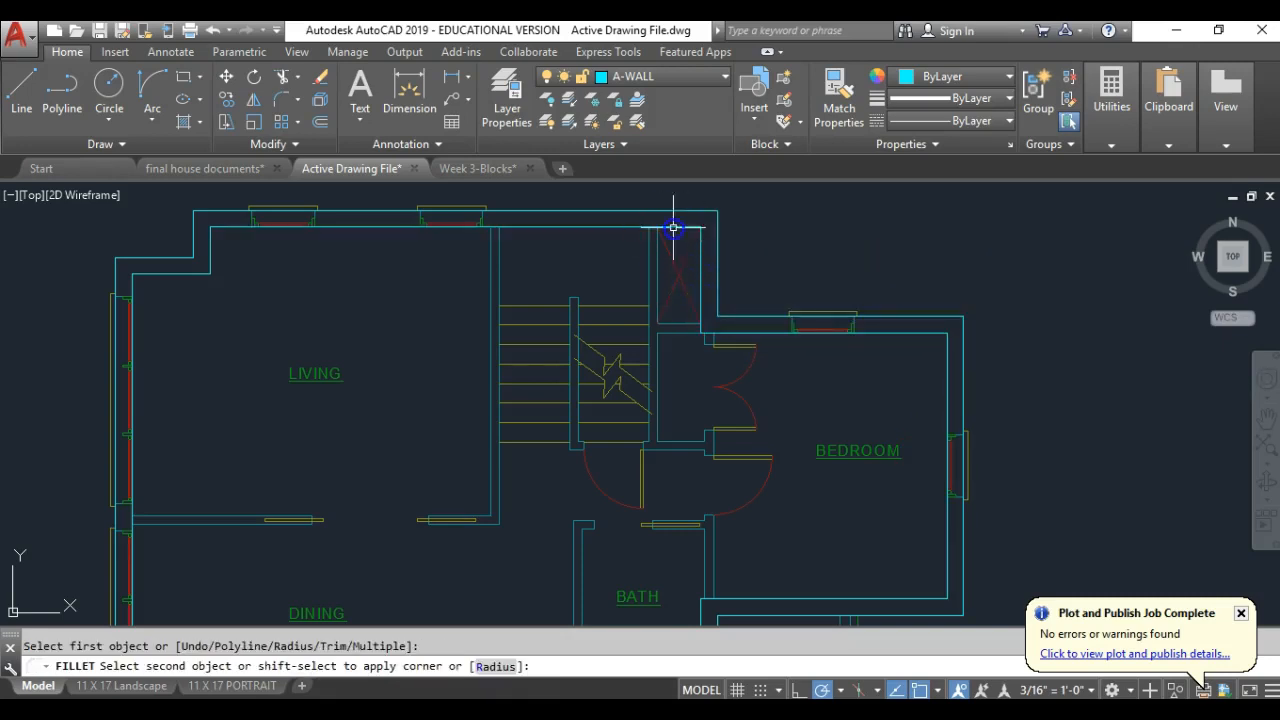
Consult the second floor plan in 2ND FLOOR NO BATH.pdf in Adobe Acrobat and return to the AutoCAD drawing
scroll(476, 327, "down", 2)
scroll(476, 327, "down", 2)
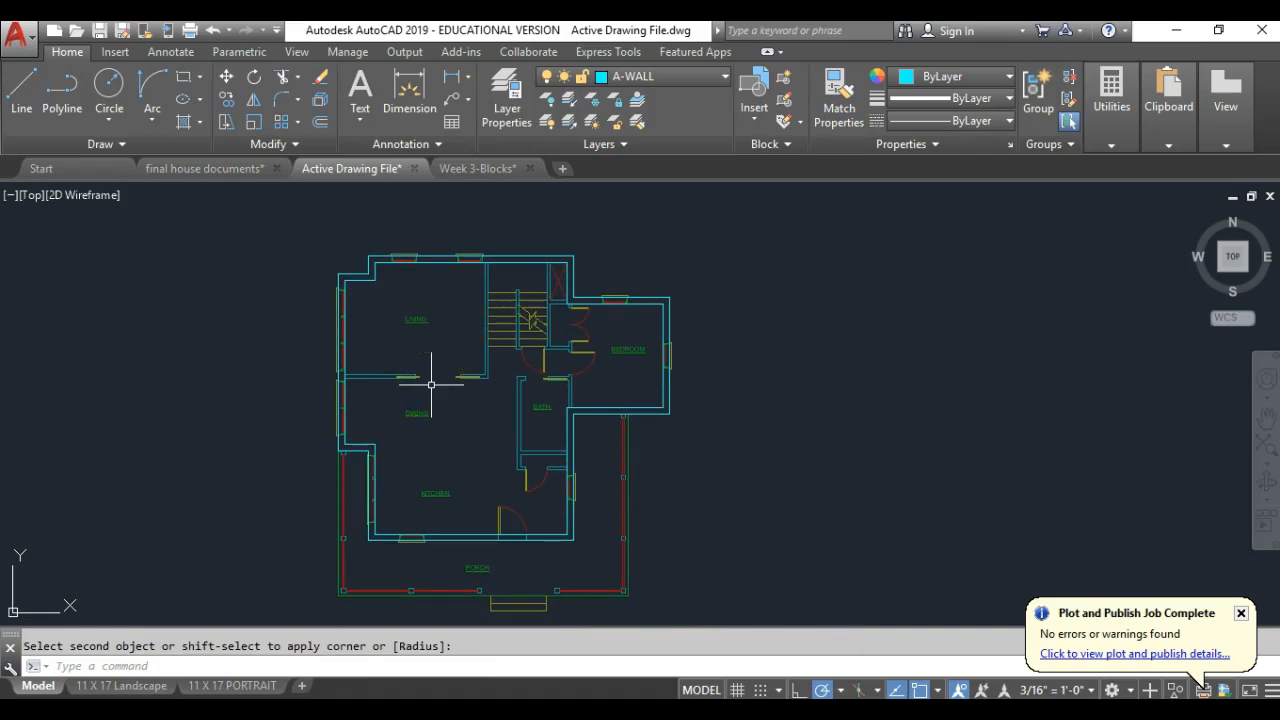
middle_click_drag(416, 371, 489, 336)
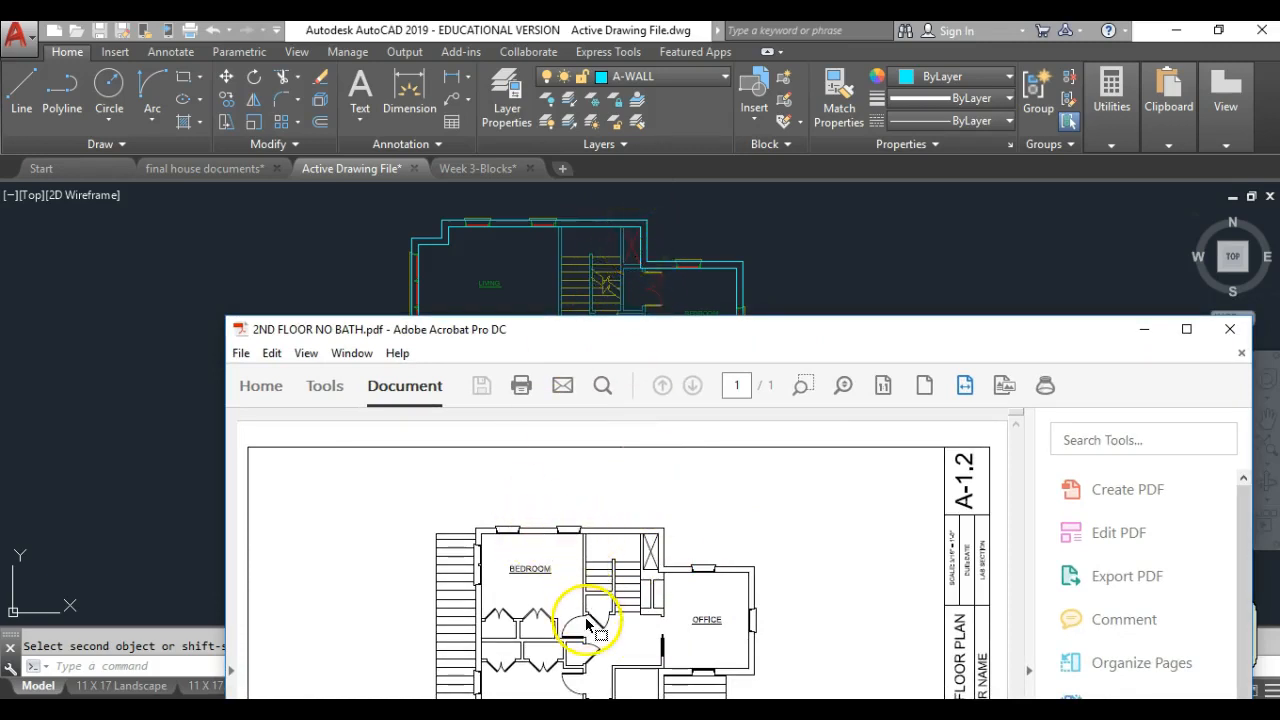
mouse_move(597, 341)
left_mouse_down()
mouse_move(871, 320)
mouse_move(929, 406)
mouse_move(796, 425)
mouse_move(640, 180)
mouse_move(742, 178)
mouse_move(822, 386)
mouse_move(765, 440)
mouse_move(732, 423)
mouse_move(636, 267)
mouse_move(1279, 255)
left_mouse_up()
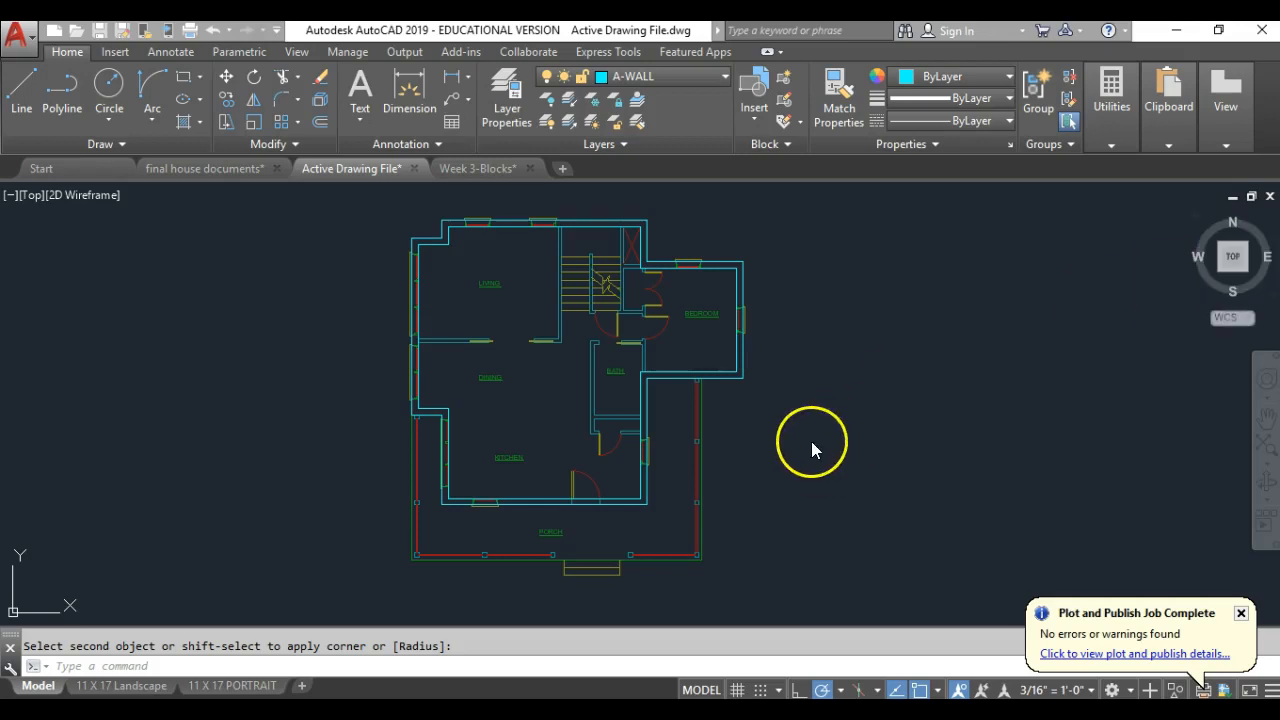
Draw a line tracing the Living room side of the stair wall, from the top inner wall line to the room's lower-right corner
scroll(497, 280, "up", 2)
scroll(520, 270, "up", 1)
key("Escape")
type("l")
key("Return")
scroll(558, 223, "up", 3)
left_click(556, 222)
scroll(556, 222, "down", 2)
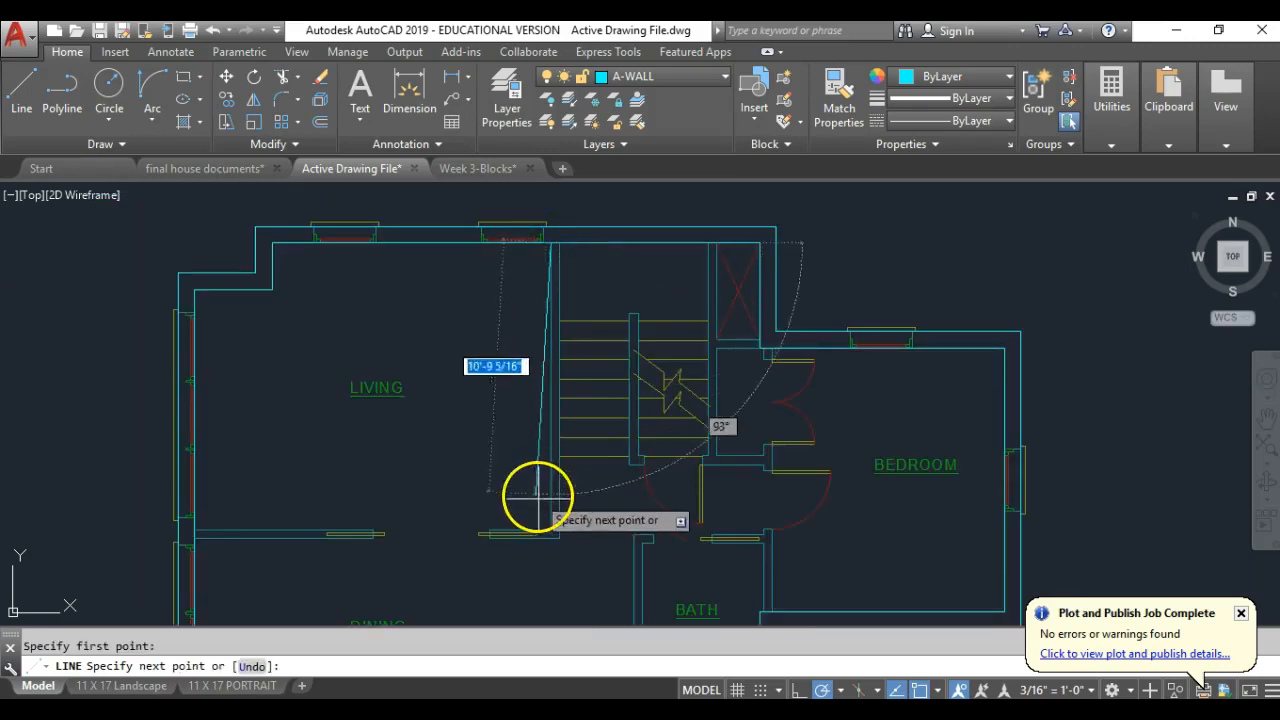
left_click(552, 525)
key("Return")
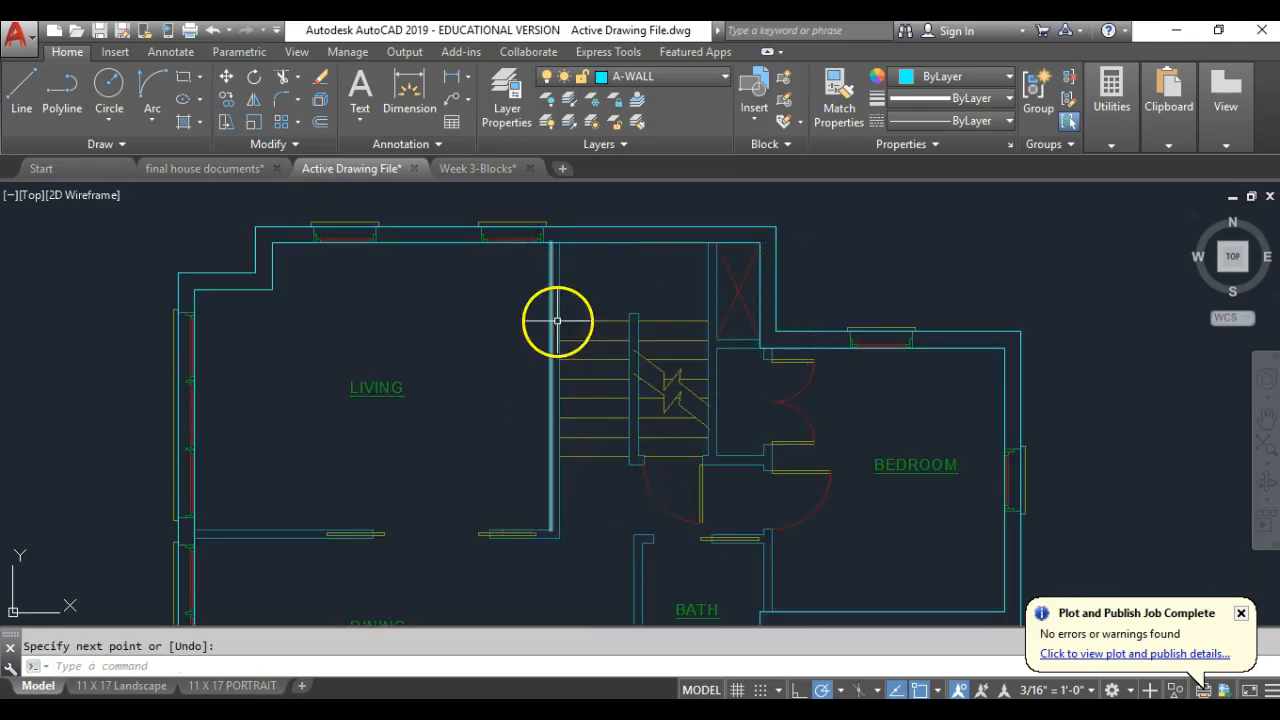
Draw a line tracing the stair side of the same wall, from the top inner wall line to the wall's lower end
key("Return")
left_click(558, 243)
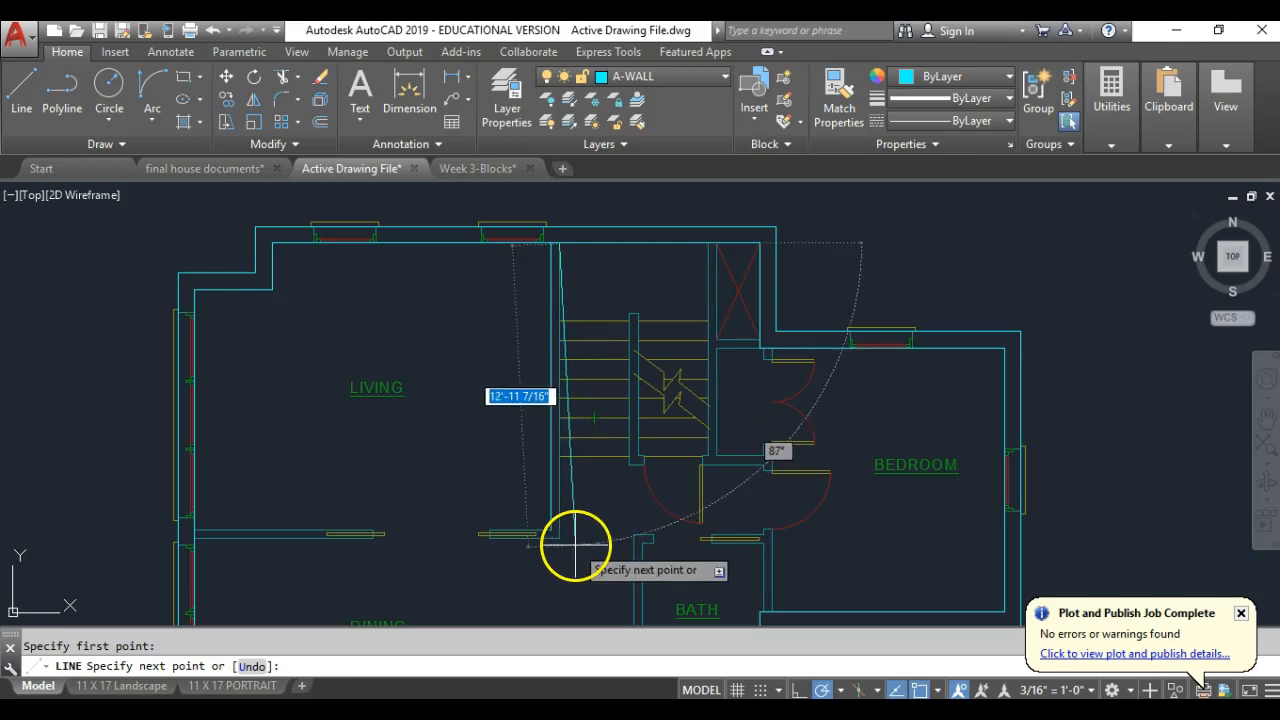
left_click(563, 541)
key("Return")
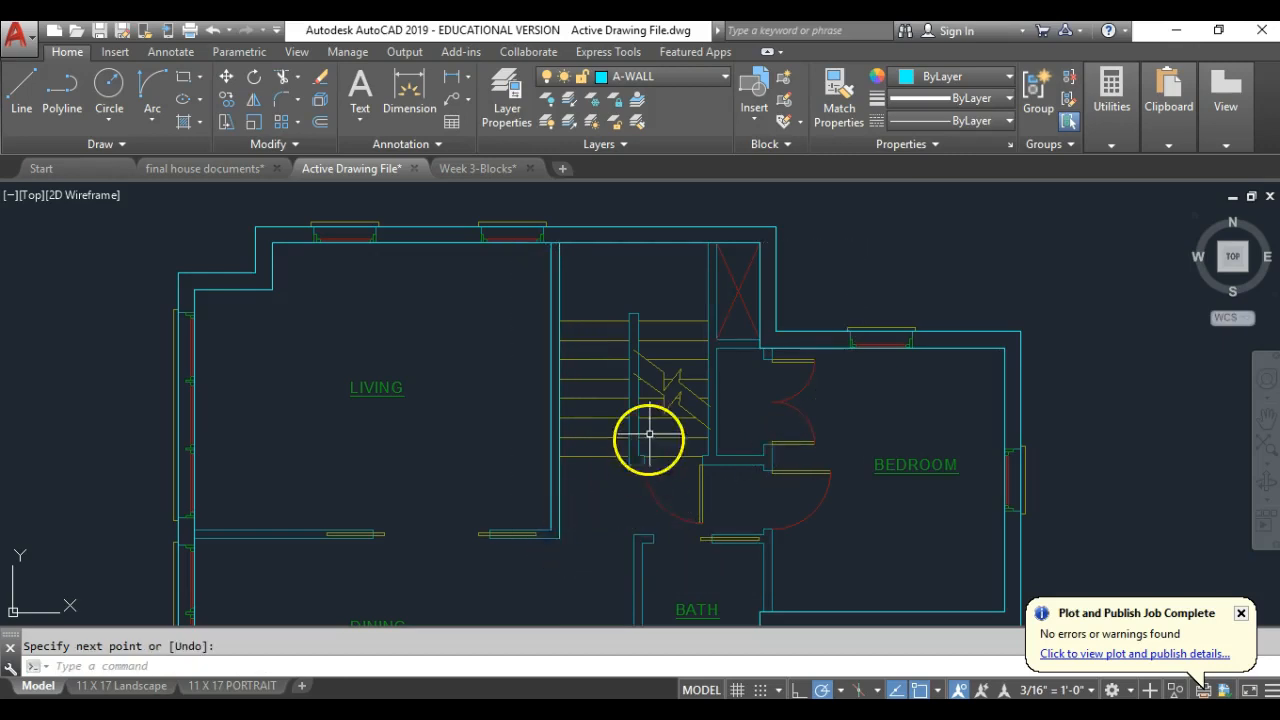
Trace the narrow wall between the two stair flights with connected lines up its right side, across its upper end and down its left side
scroll(634, 386, "up", 4)
type("l")
key("Return")
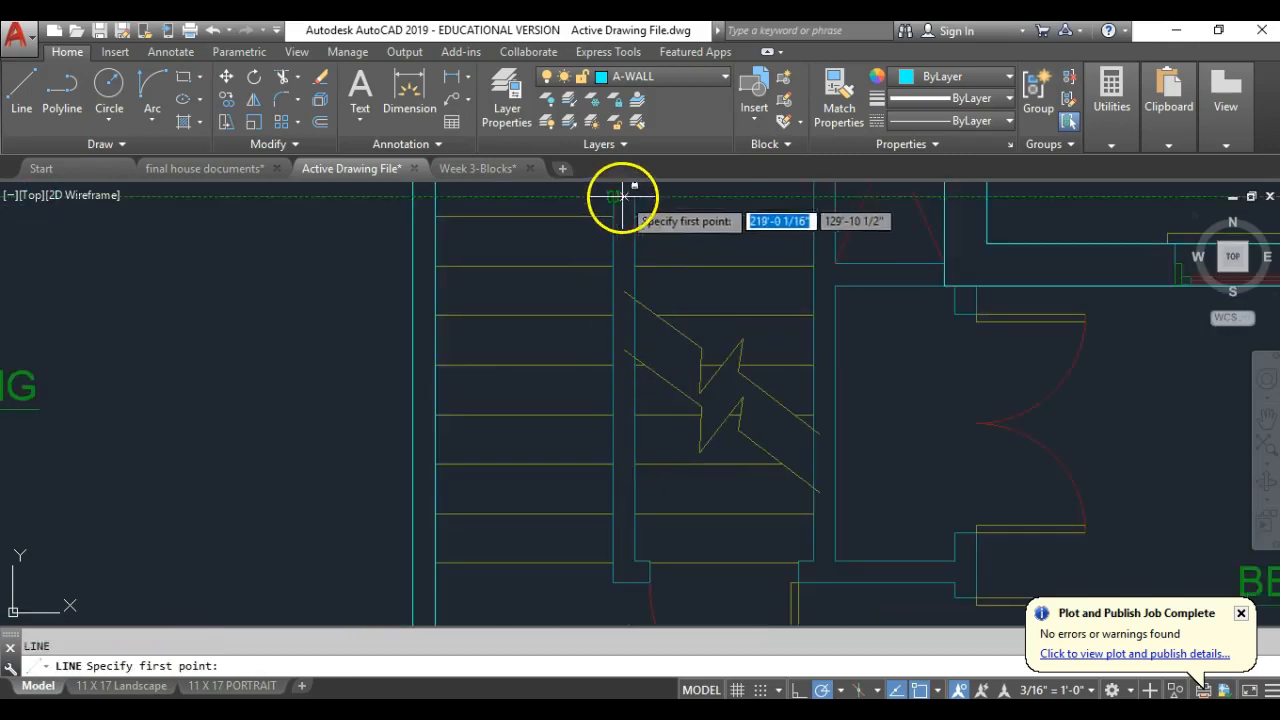
left_click(636, 556)
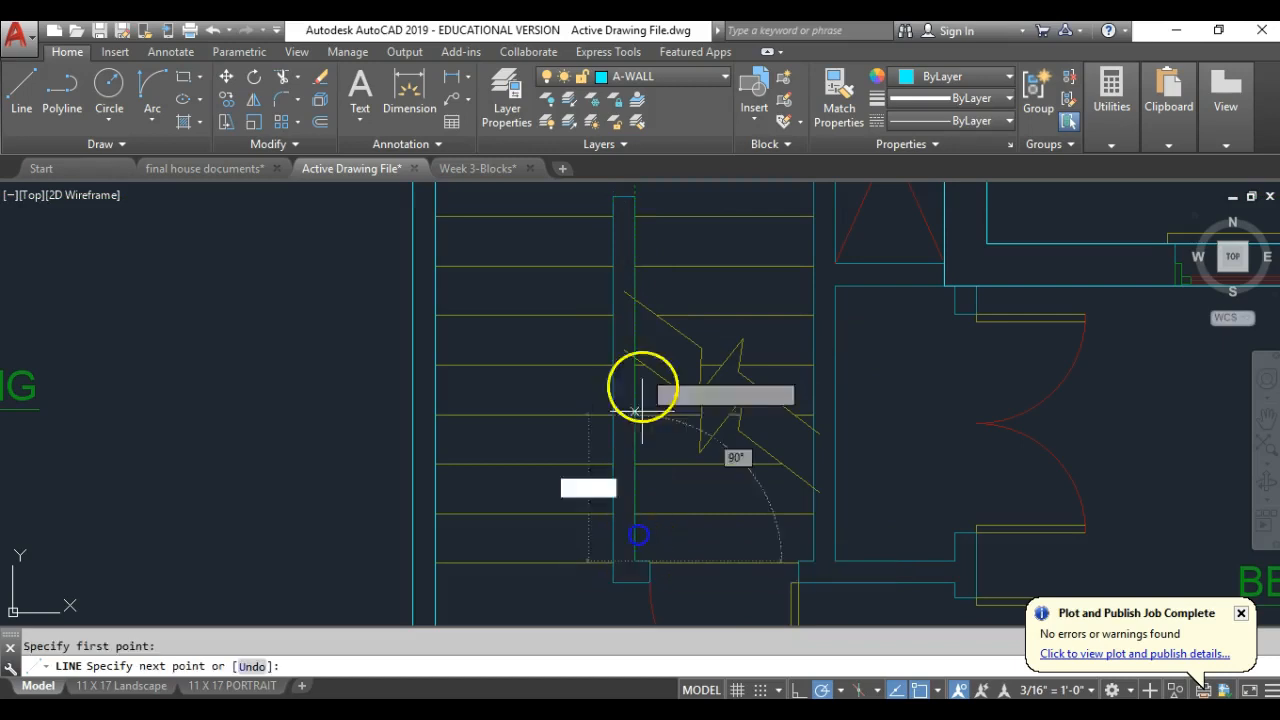
left_click(633, 198)
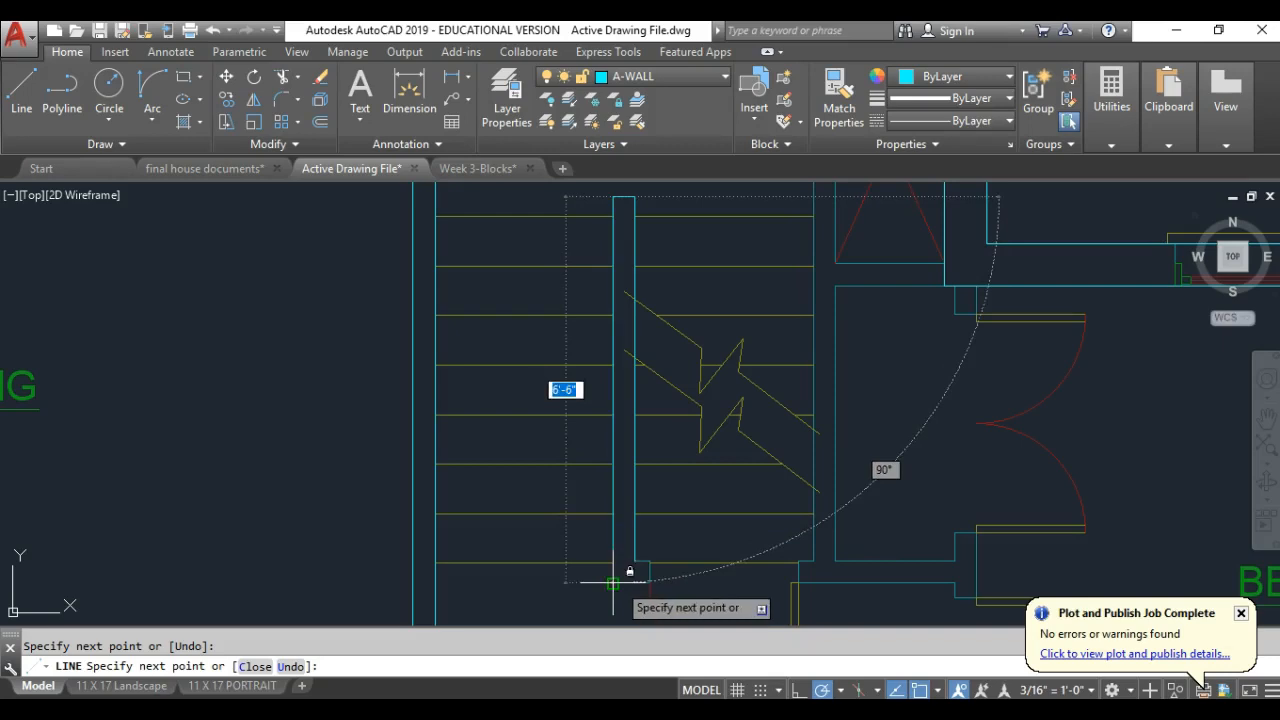
left_click(613, 582)
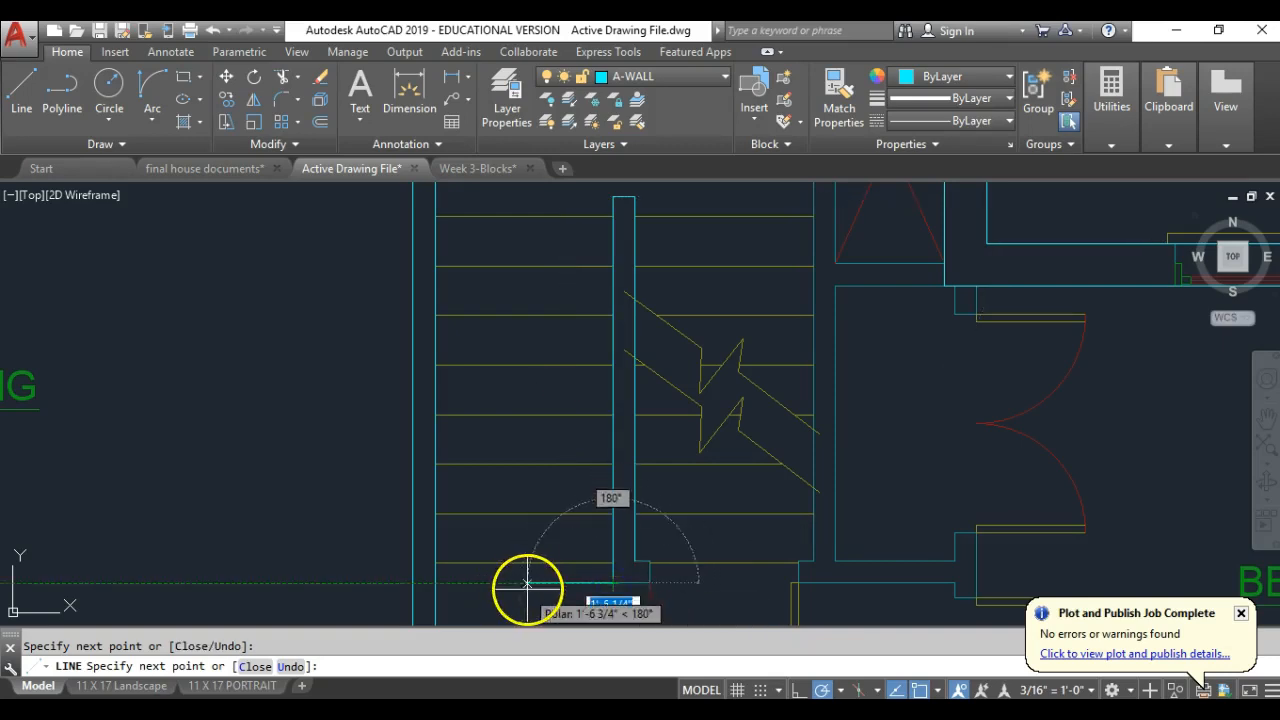
key("Return")
scroll(594, 445, "down", 4)
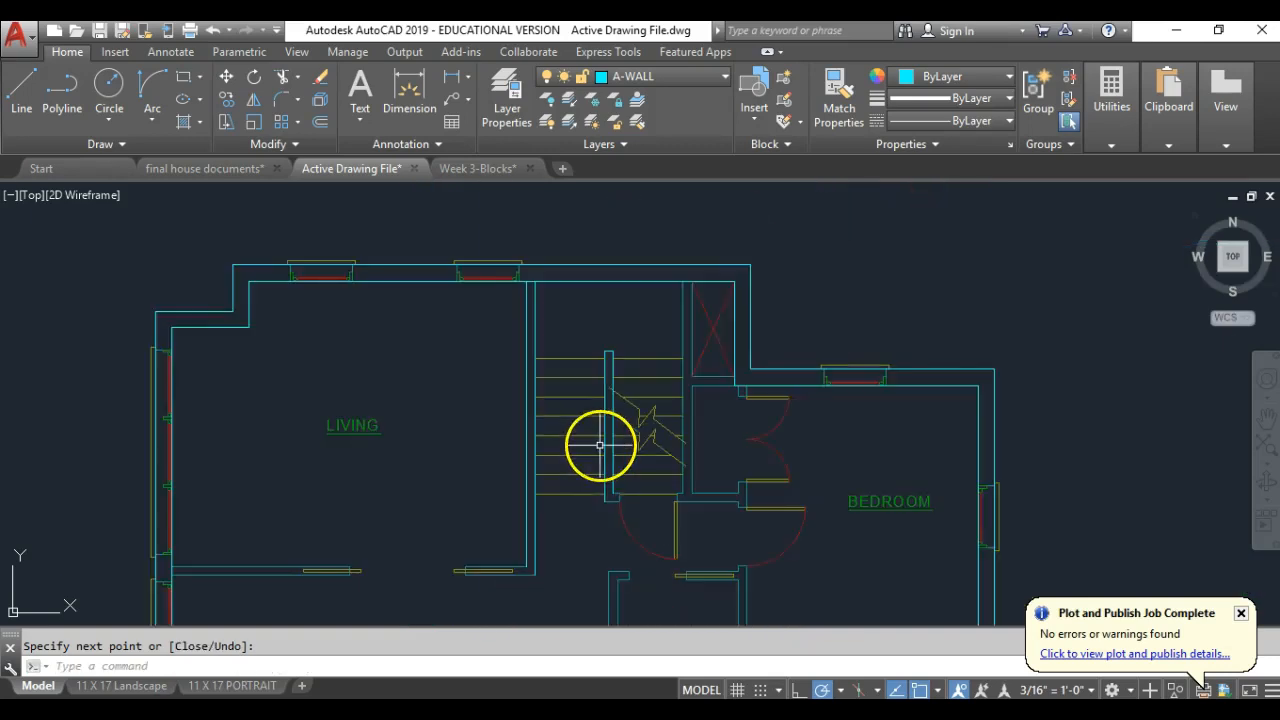
Trace the lower and left edges of the crossed shaft beside the stairs with lines ending at the top inner wall line
middle_click_drag(652, 347, 576, 315)
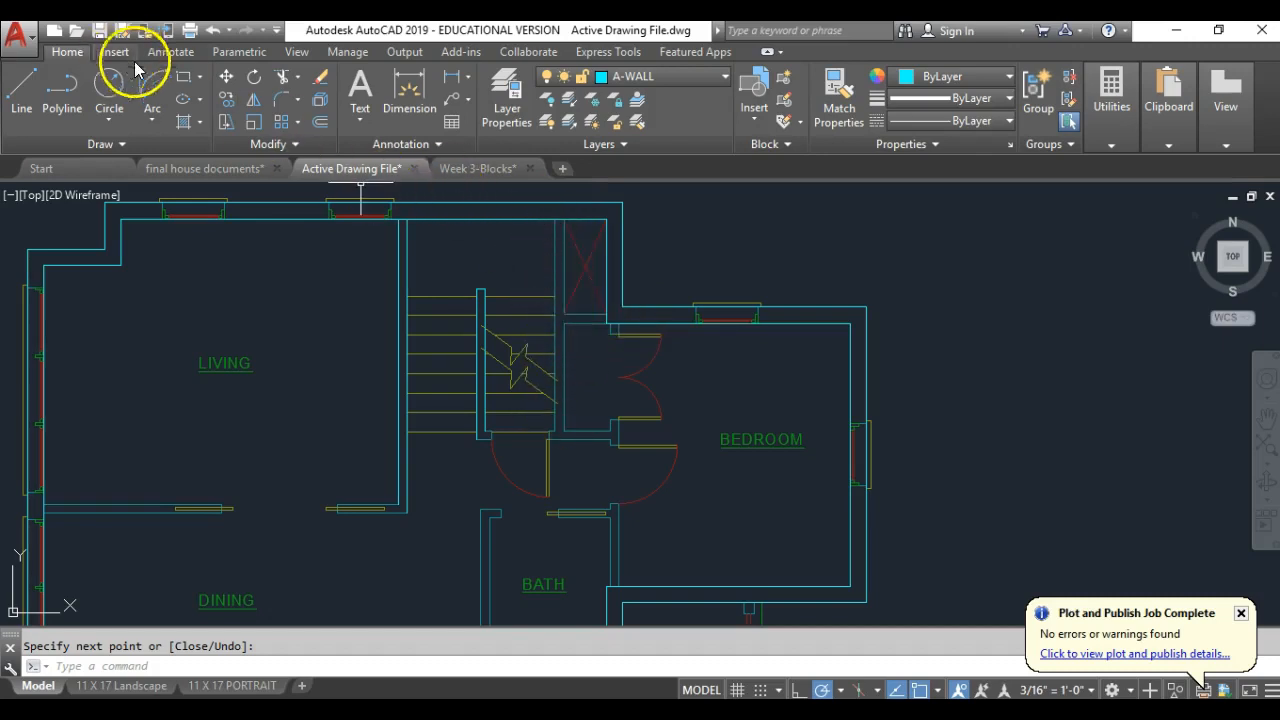
left_click(21, 84)
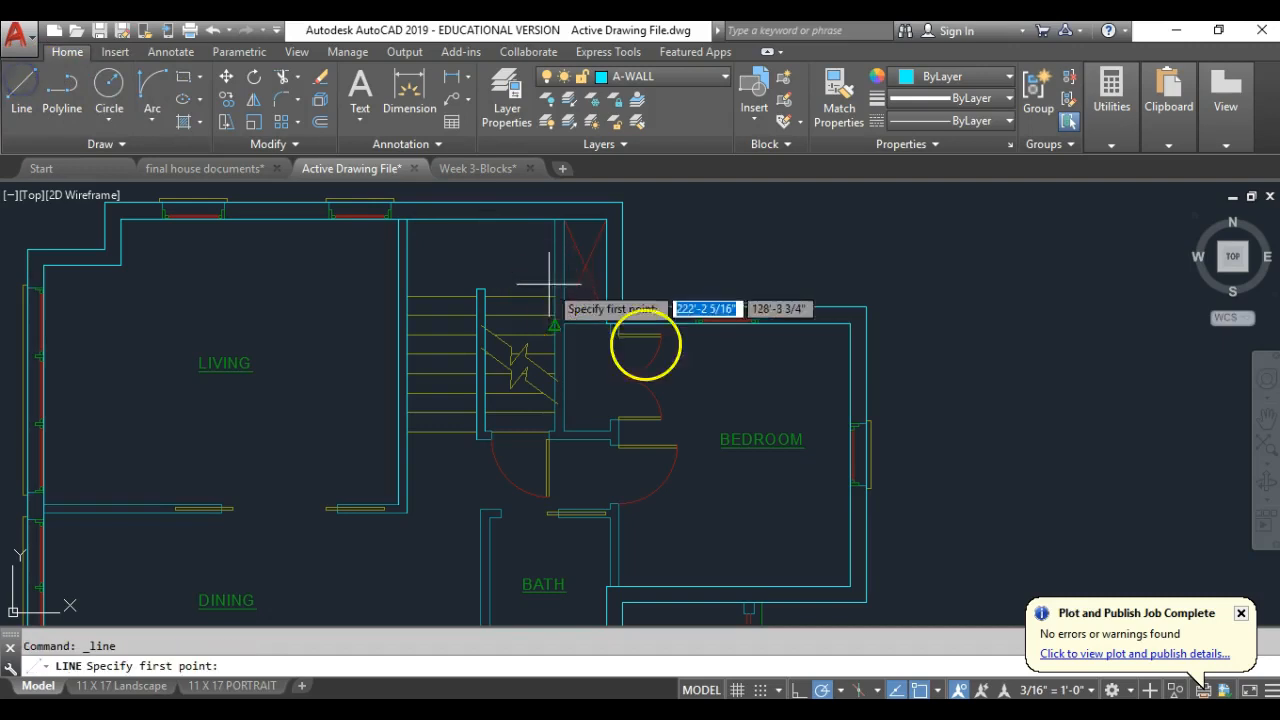
scroll(617, 300, "up", 2)
left_click(597, 318)
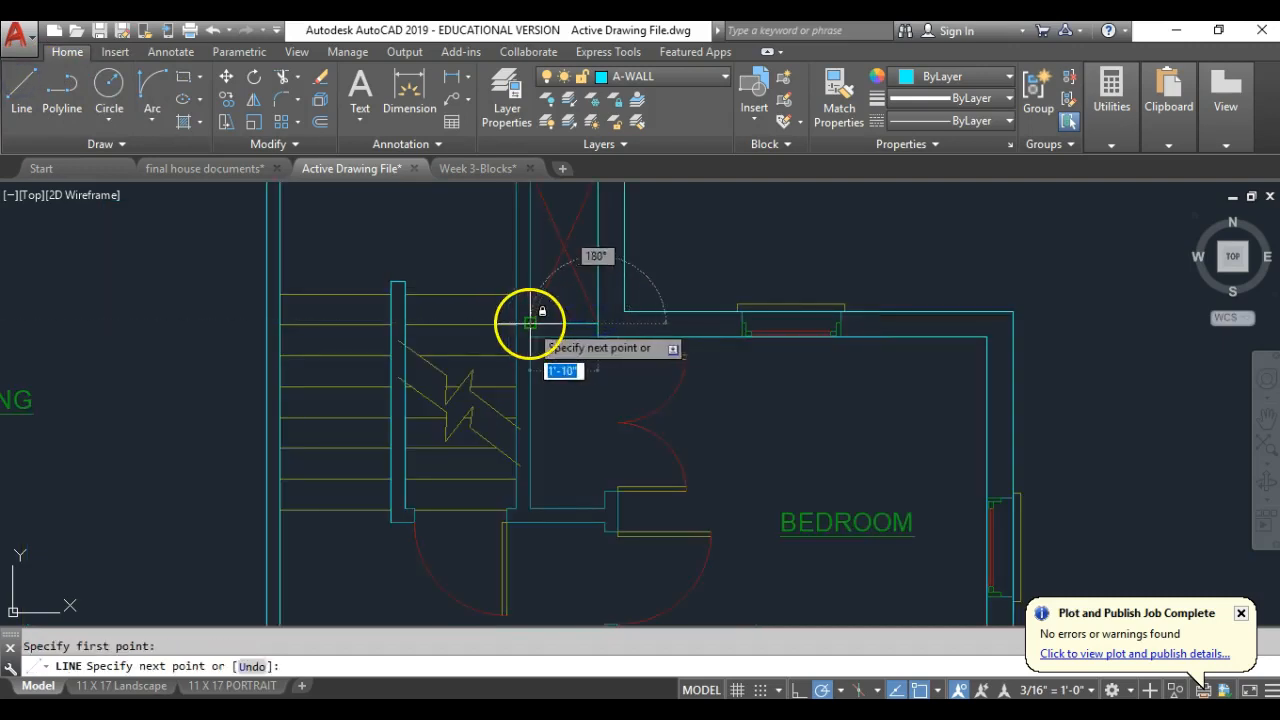
scroll(600, 335, "down", 2)
scroll(560, 300, "up", 2)
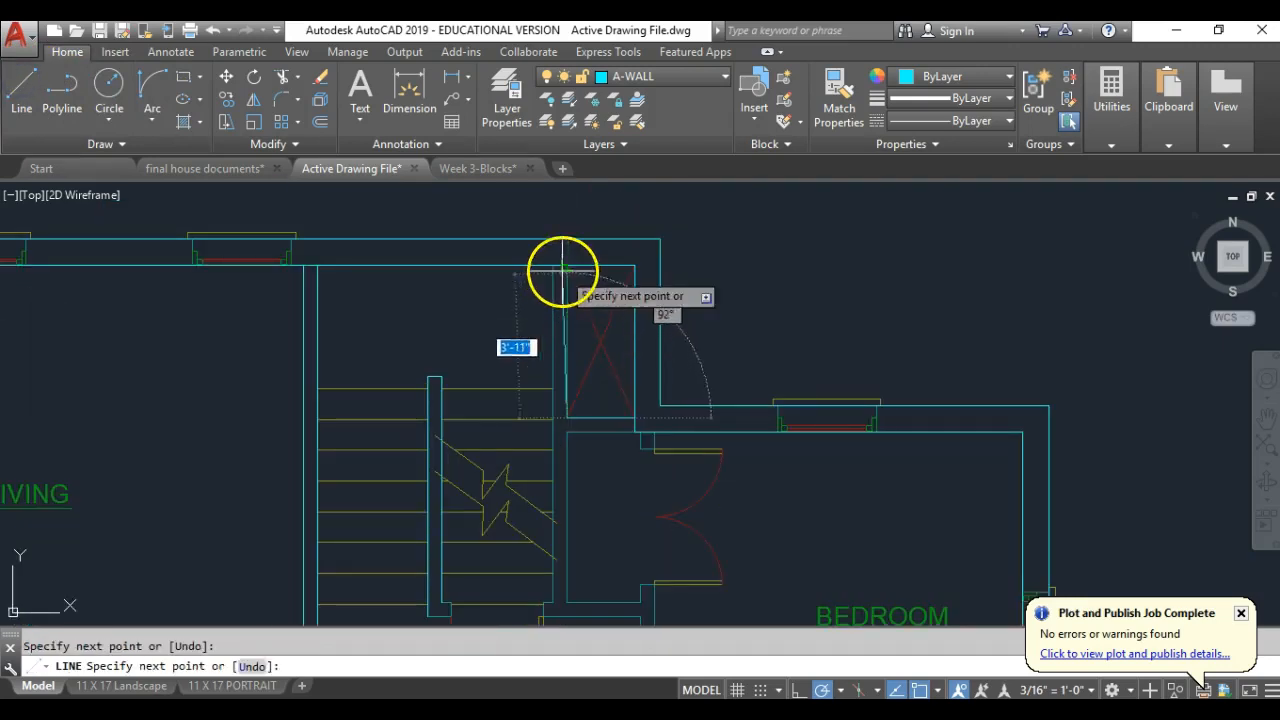
left_click(567, 265)
key("Return")
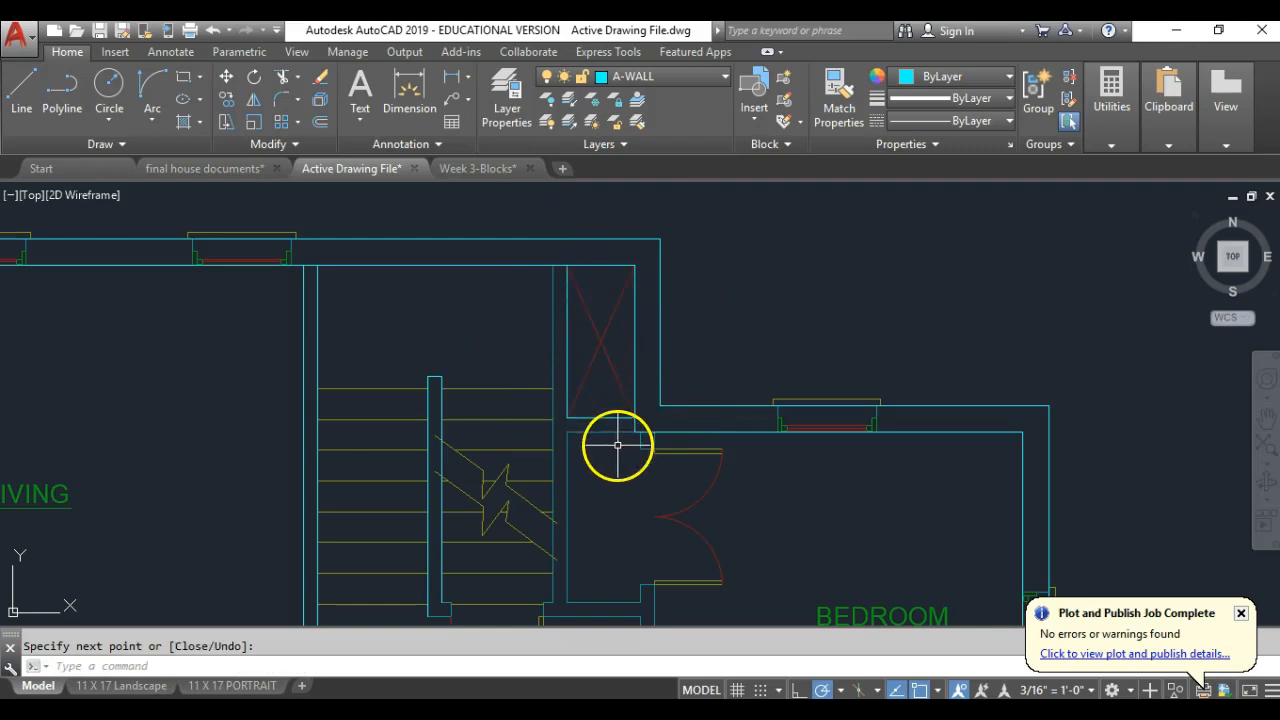
Draw a vertical line down from the top inner wall line along the stair side of the wall next to the crossed shaft
key("Return")
left_click(547, 261)
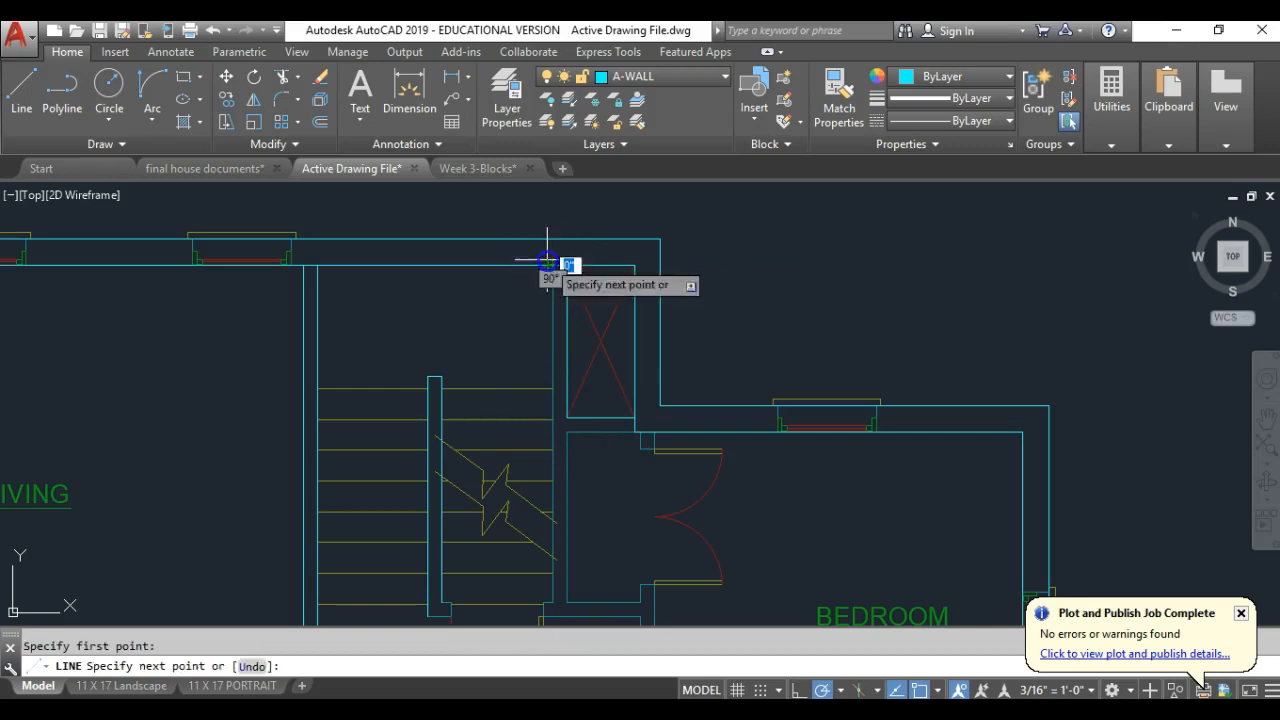
scroll(560, 440, "up", 4)
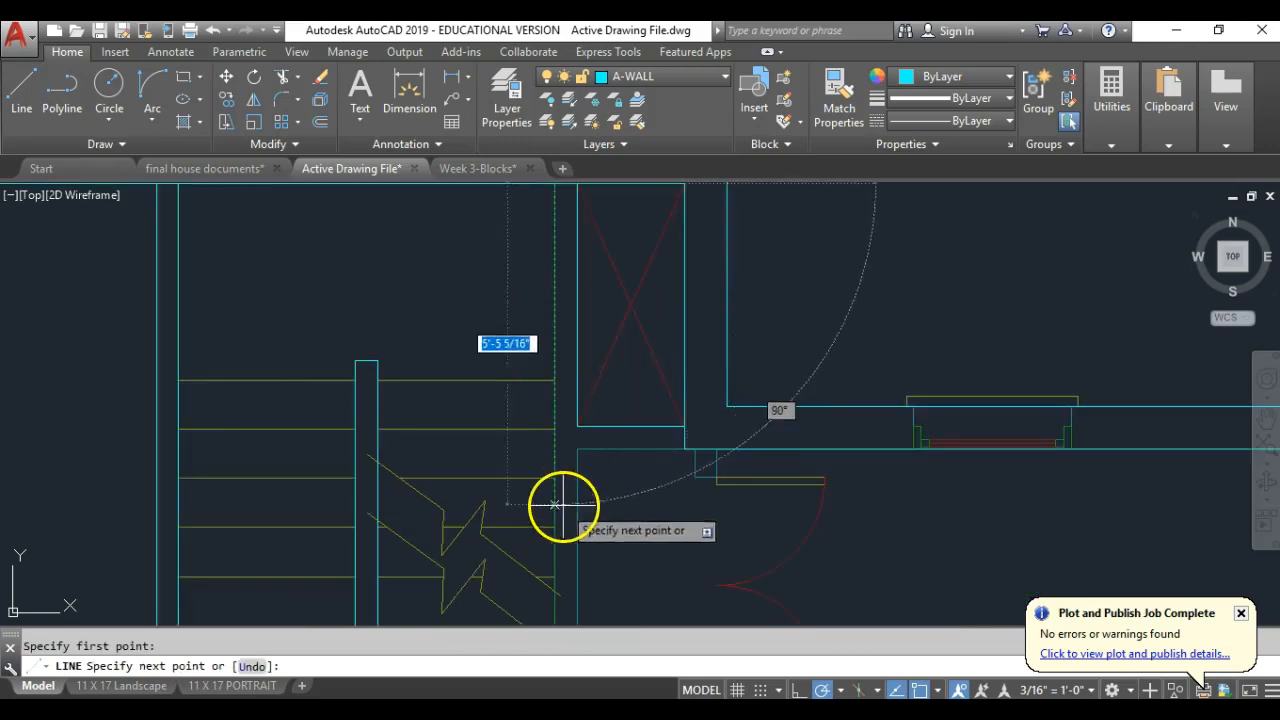
left_click(555, 505)
key("Return")
scroll(588, 375, "down", 5)
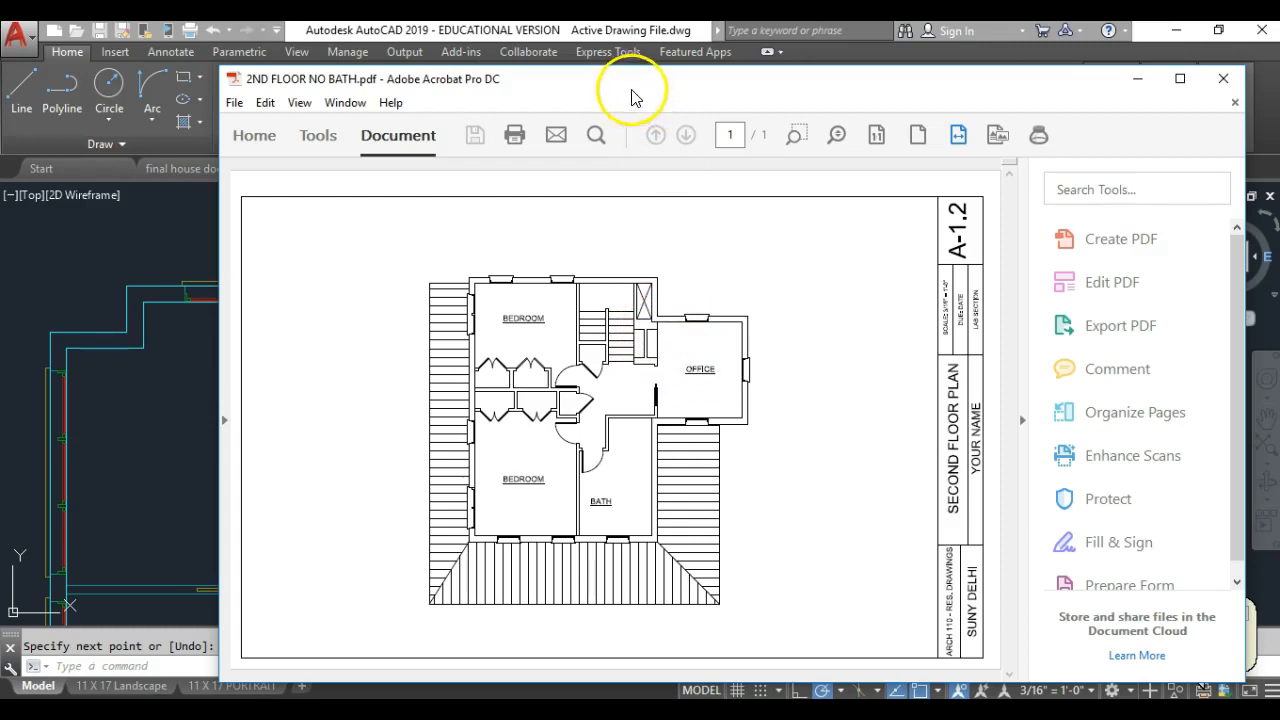
Compare the second floor layout in 2ND FLOOR NO BATH.pdf with the walls traced over the first floor plan
left_click_drag(631, 86, 1279, 95)
scroll(800, 255, "down", 4)
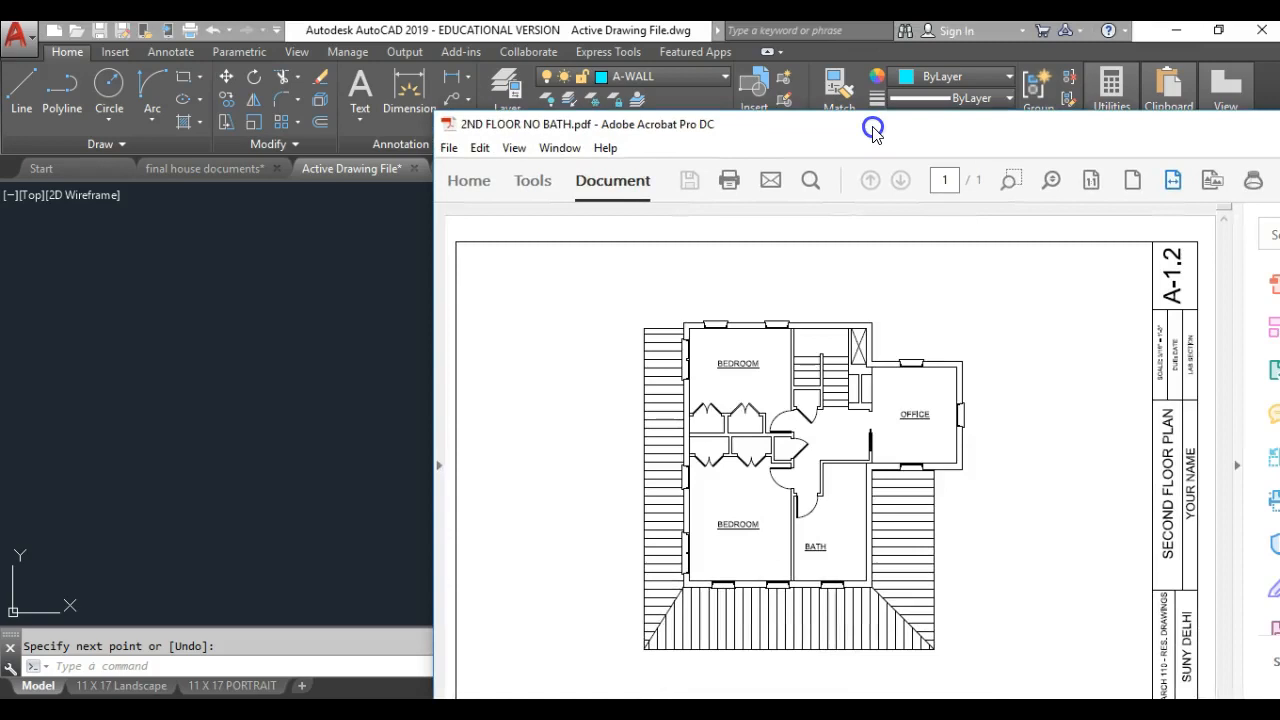
left_click_drag(872, 129, 803, 89)
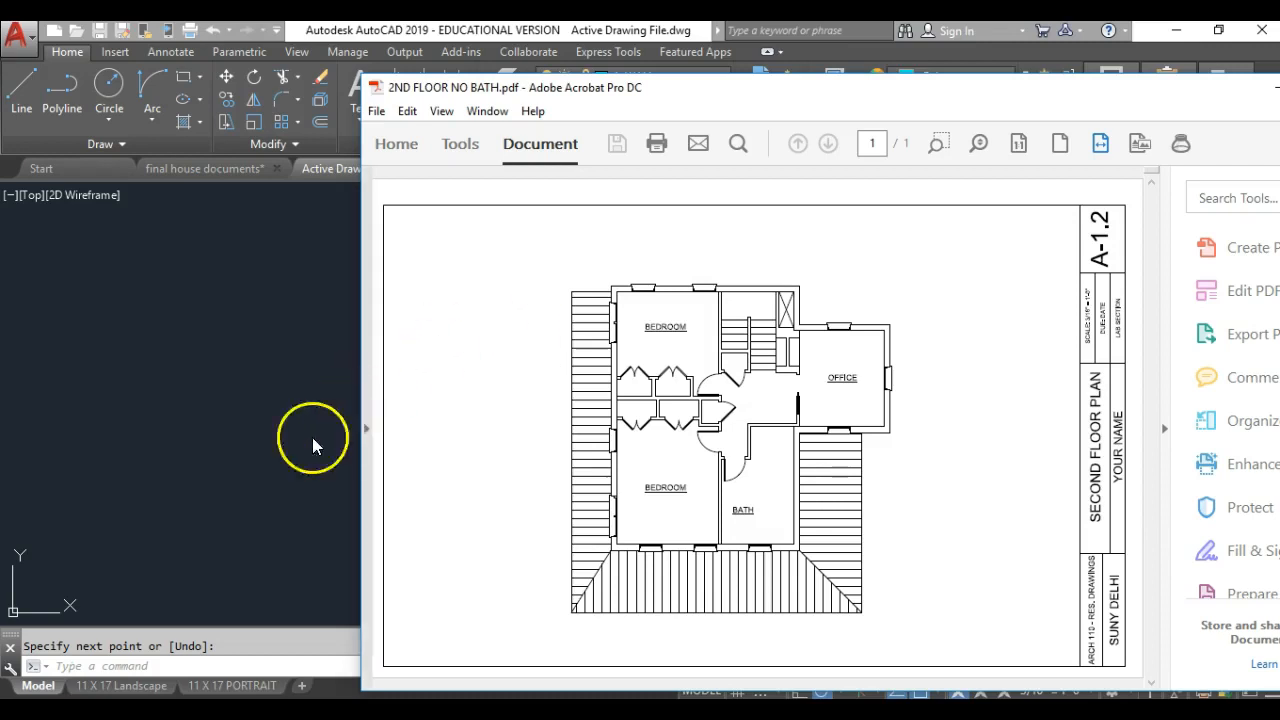
left_click(33, 668)
key("Escape")
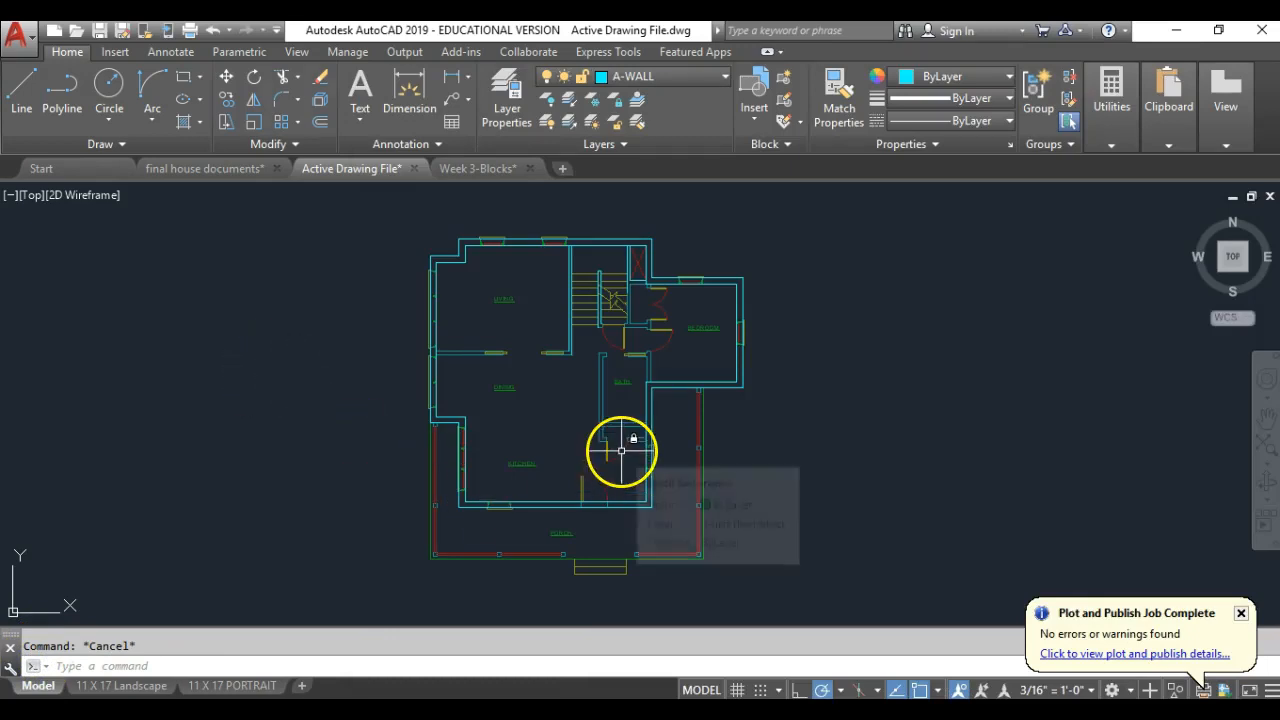
left_click_drag(1279, 158, 948, 97)
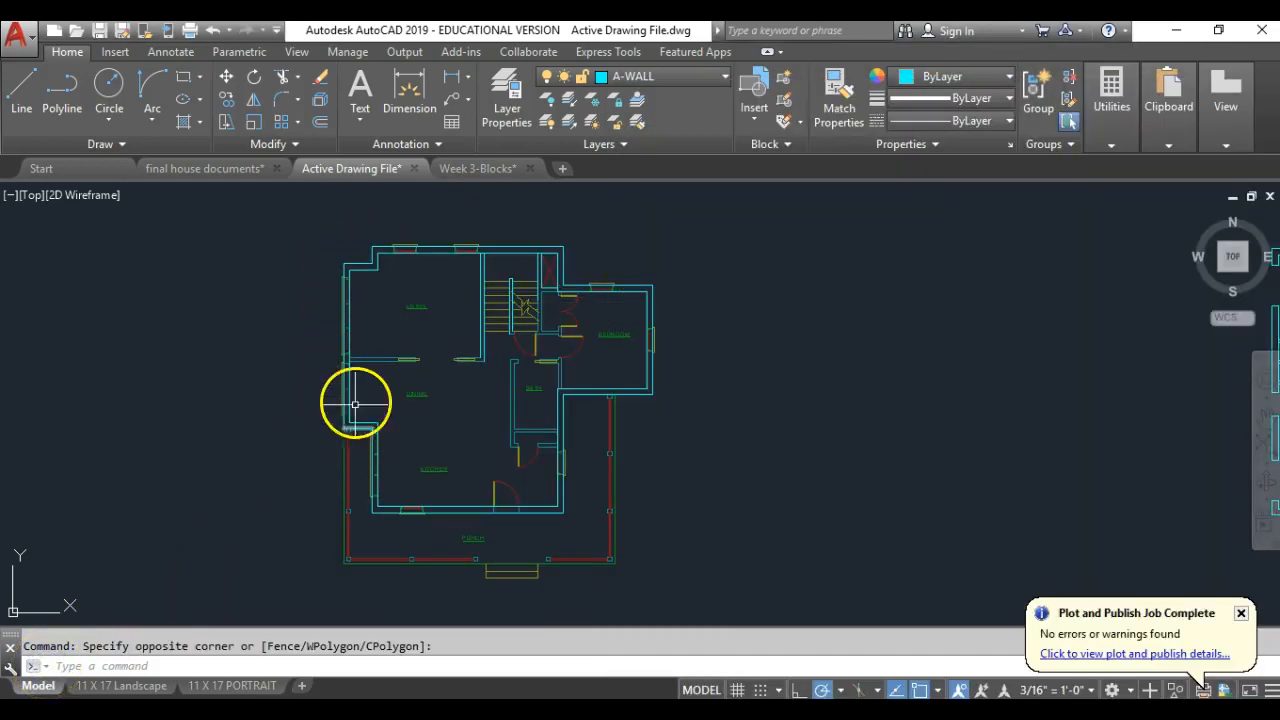
scroll(340, 400, "down", 3)
mouse_move(329, 406)
middle_mouse_down()
mouse_move(314, 349)
mouse_move(545, 452)
mouse_move(854, 314)
mouse_move(780, 352)
mouse_move(700, 451)
middle_mouse_up()
scroll(714, 394, "up", 5)
middle_click_drag(686, 371, 614, 317)
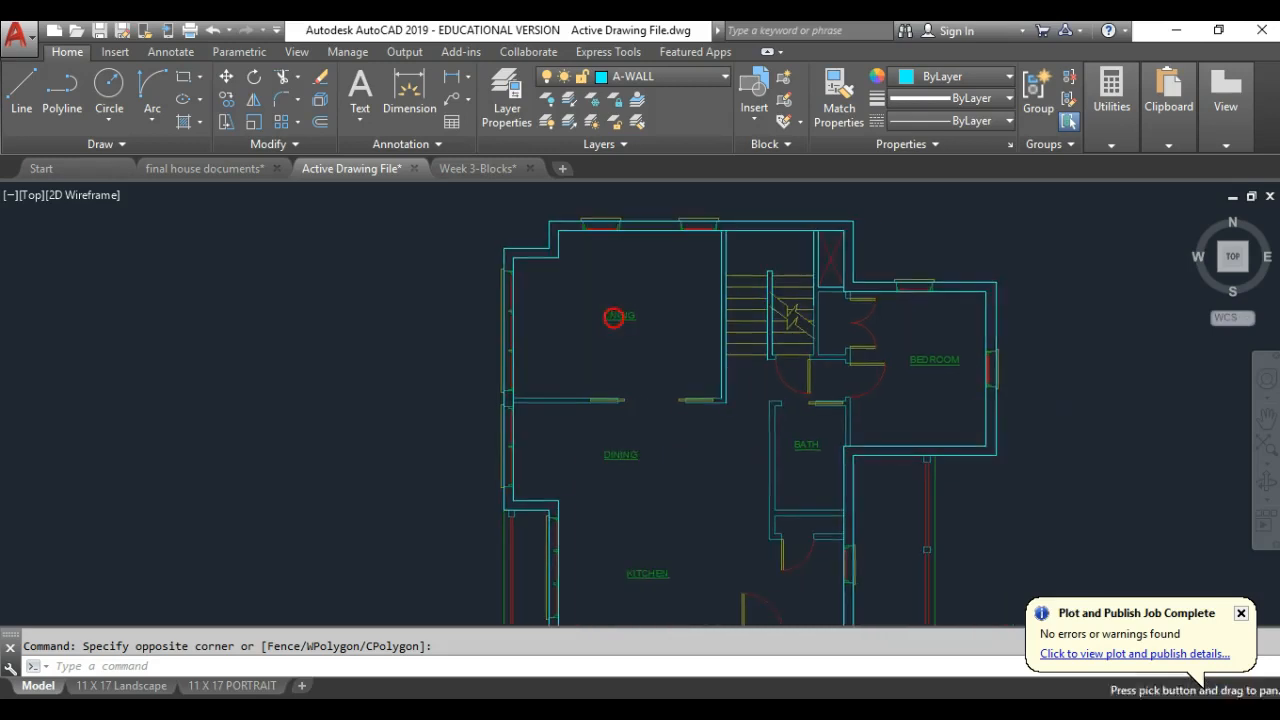
Erase the traced inner and outer wall lines of the bump-out along the left side of the living and dining rooms
left_click(465, 230)
left_click(443, 384)
key("Escape")
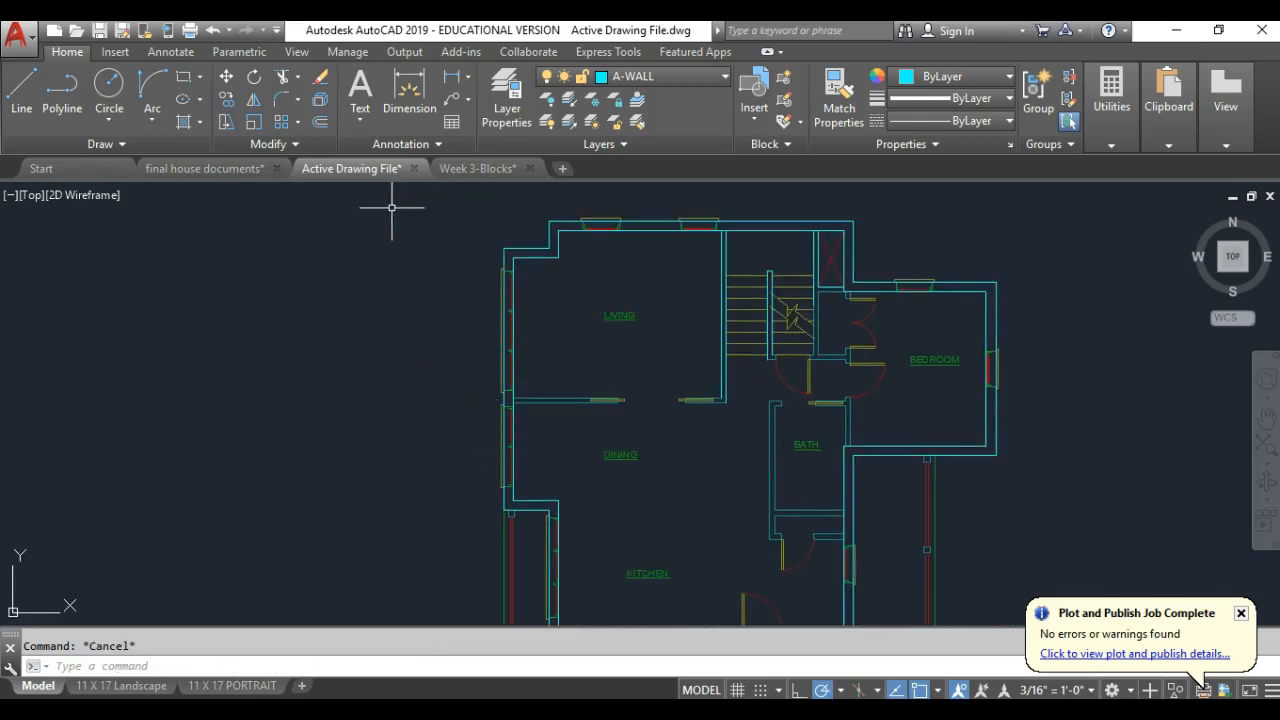
key("Return")
key("Return")
left_click(507, 280)
key("Return")
left_click(524, 246)
left_click(529, 256)
left_click(519, 510)
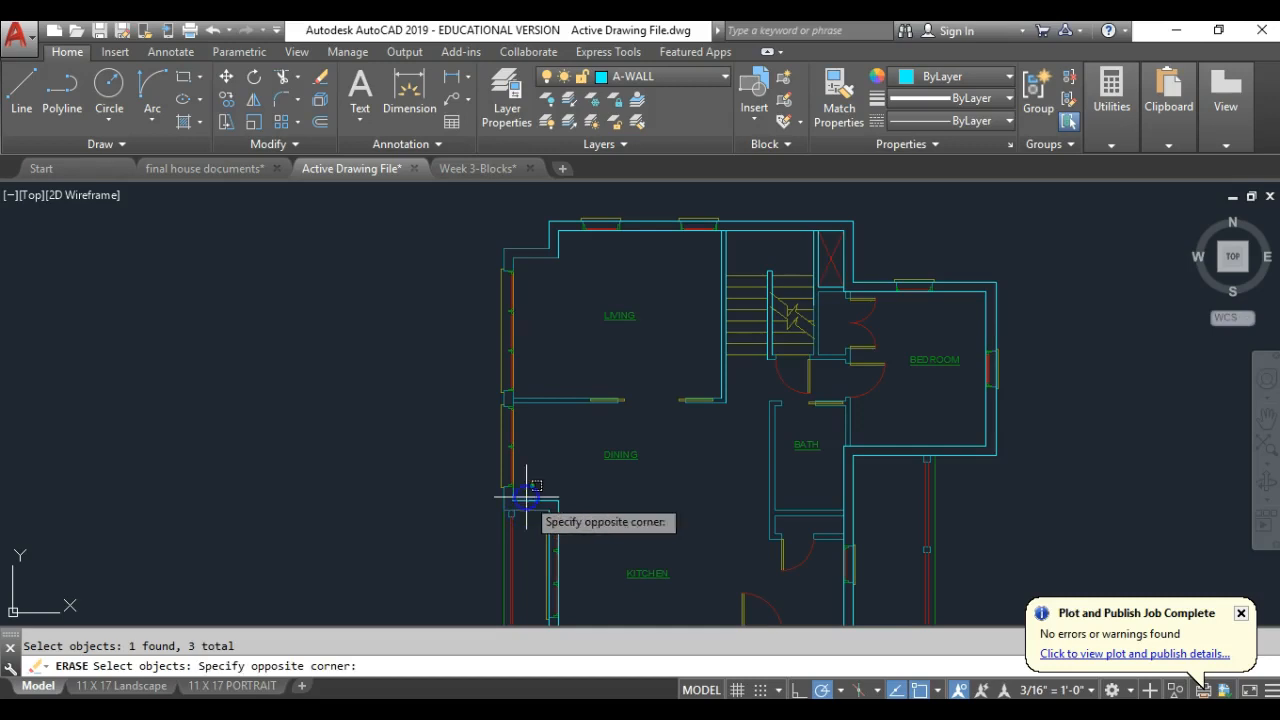
left_click(525, 503)
left_click(520, 497)
left_click(531, 505)
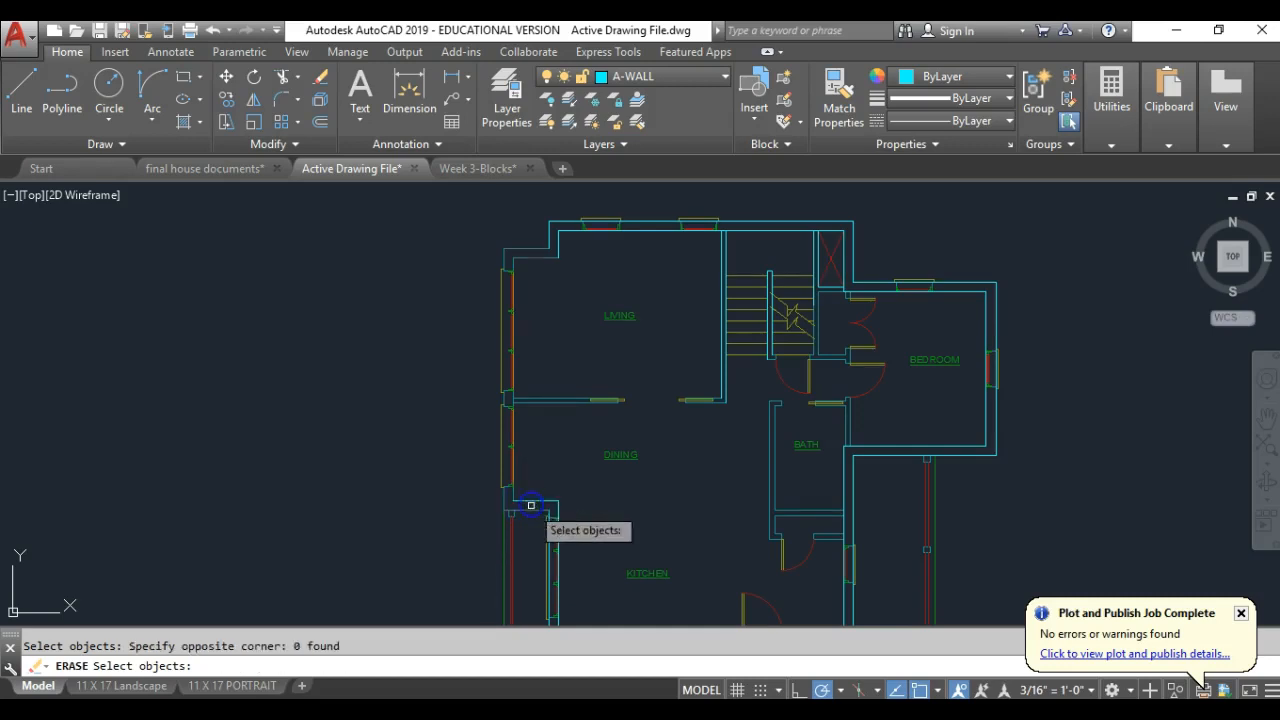
key("Return")
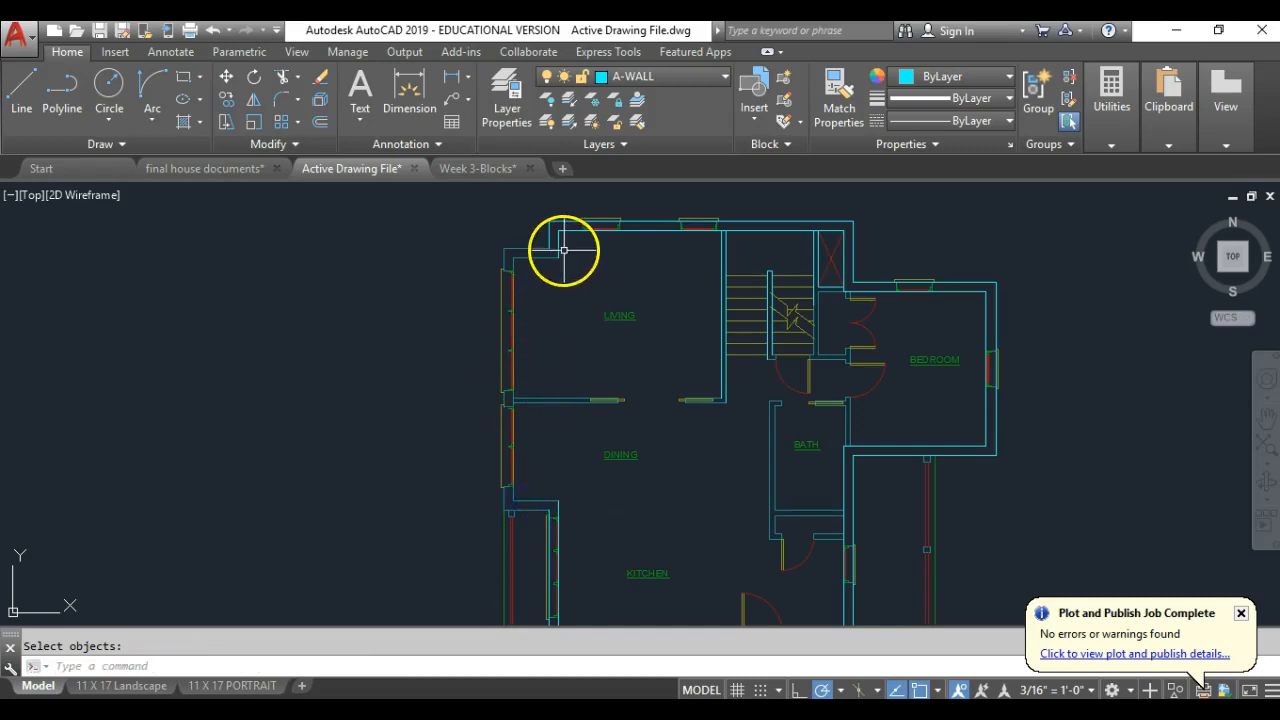
Erase the two short vertical traced lines of the jog at the living room's upper-left corner
key("Return")
left_click(559, 247)
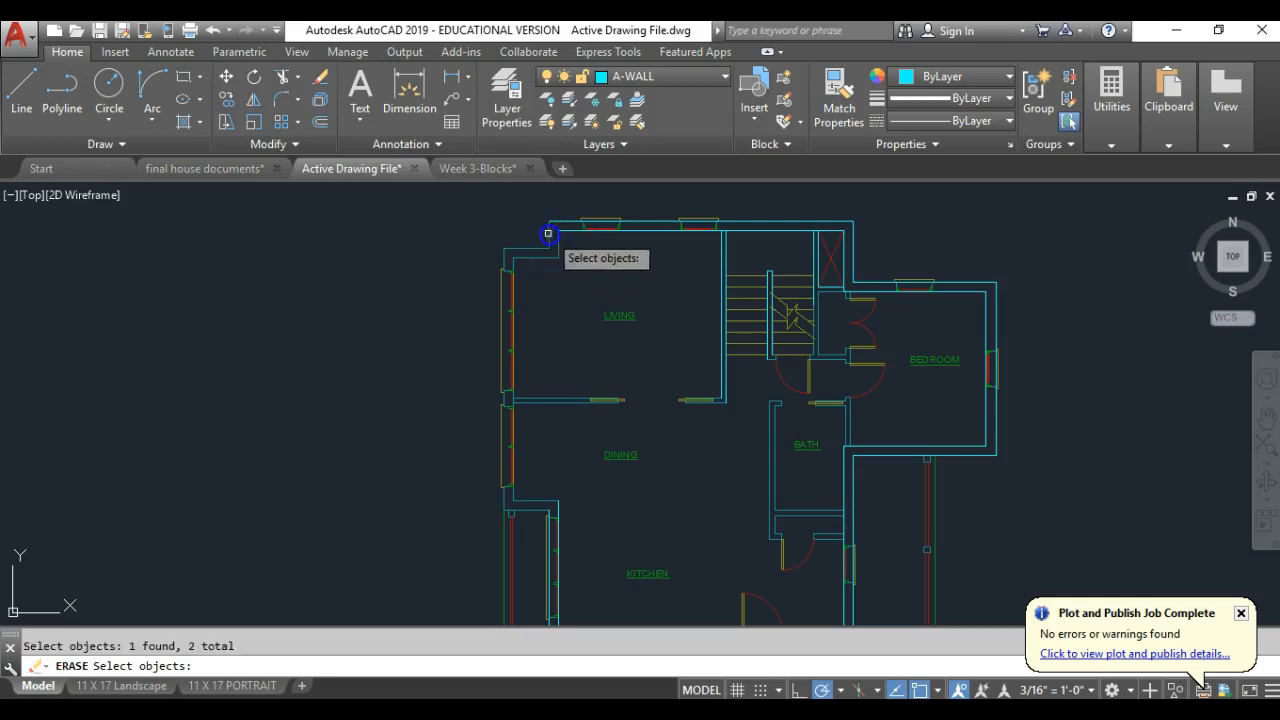
key("Return")
Fillet the top inner and outer wall lines with the kitchen's matching left wall lines to form square corners
middle_click_drag(600, 443, 509, 429)
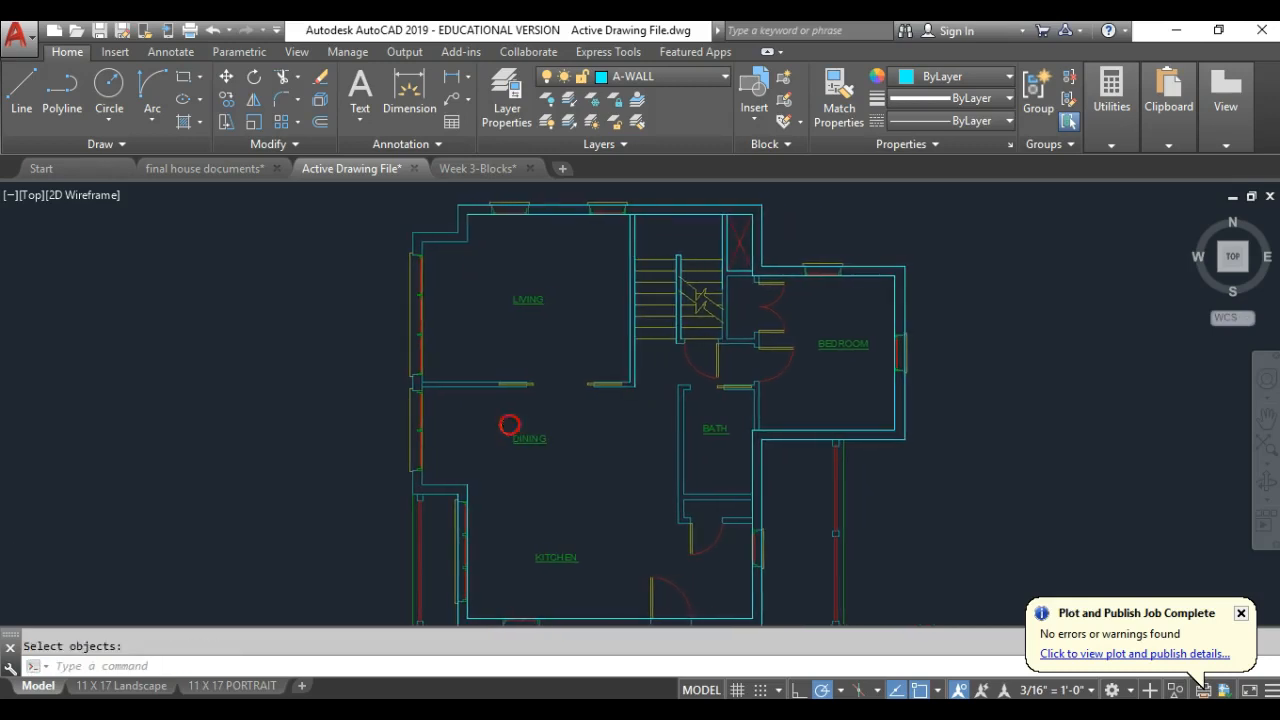
left_click(282, 105)
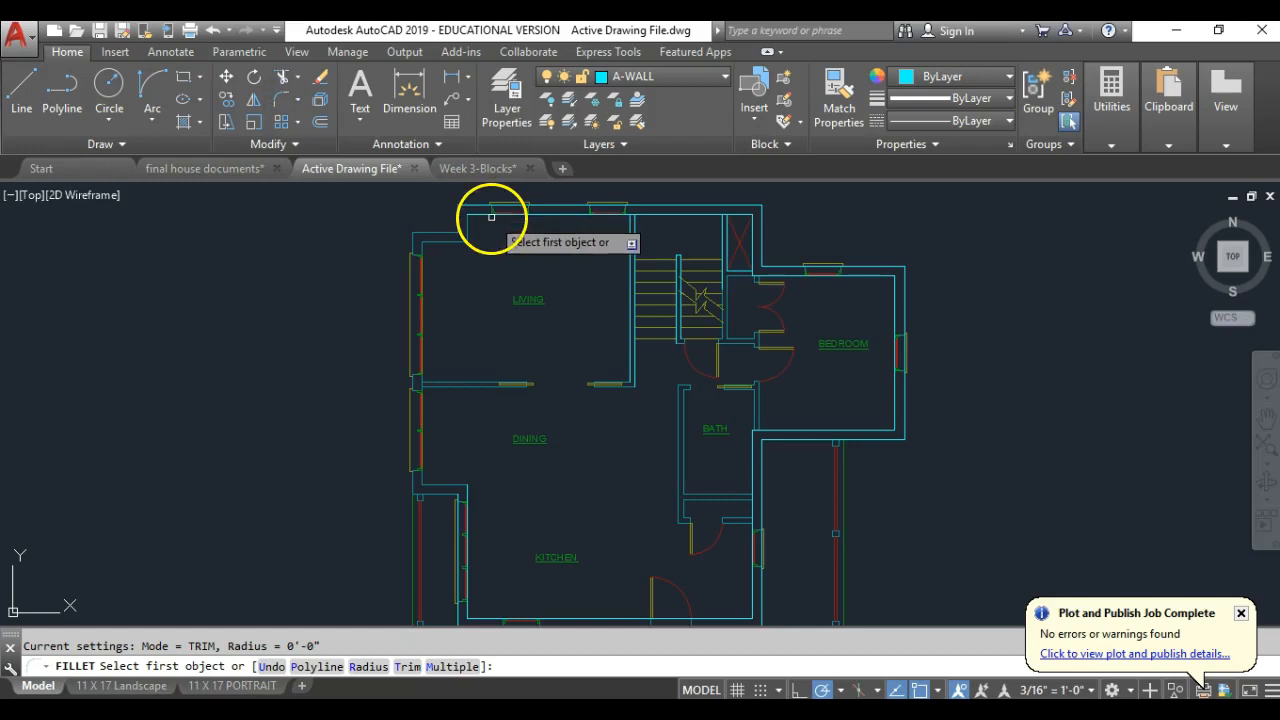
left_click(485, 213)
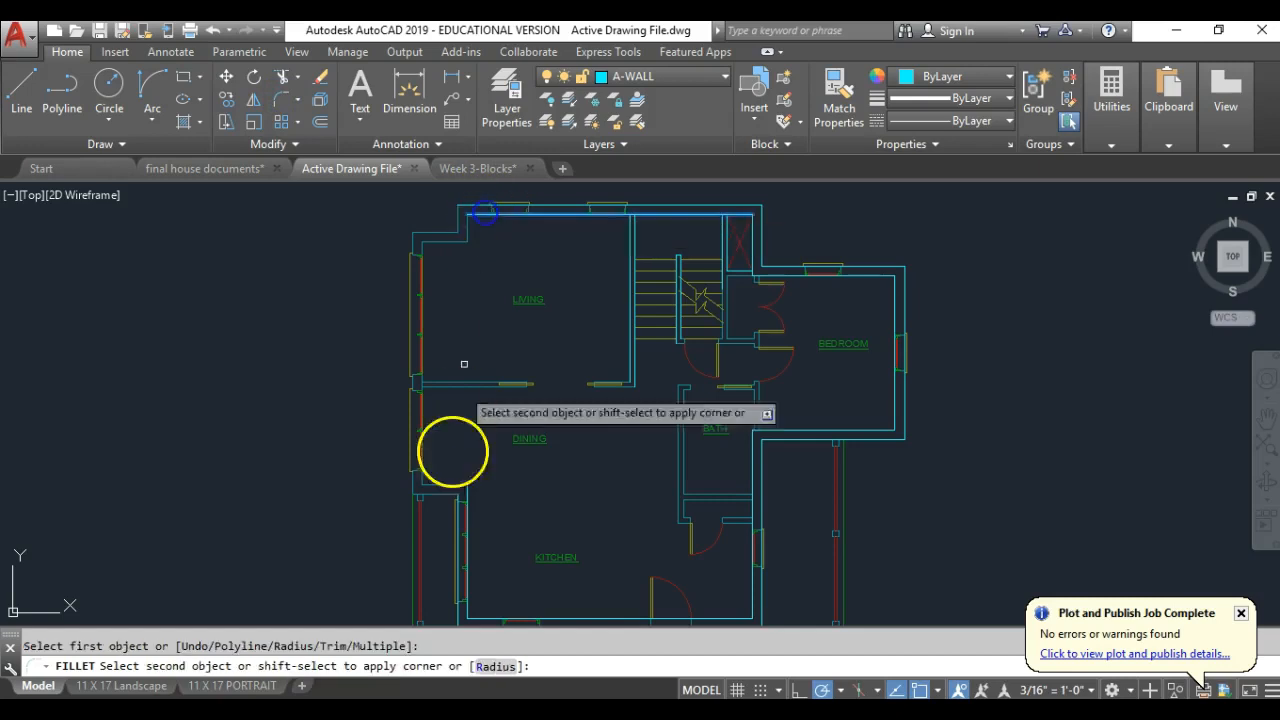
left_click(466, 513)
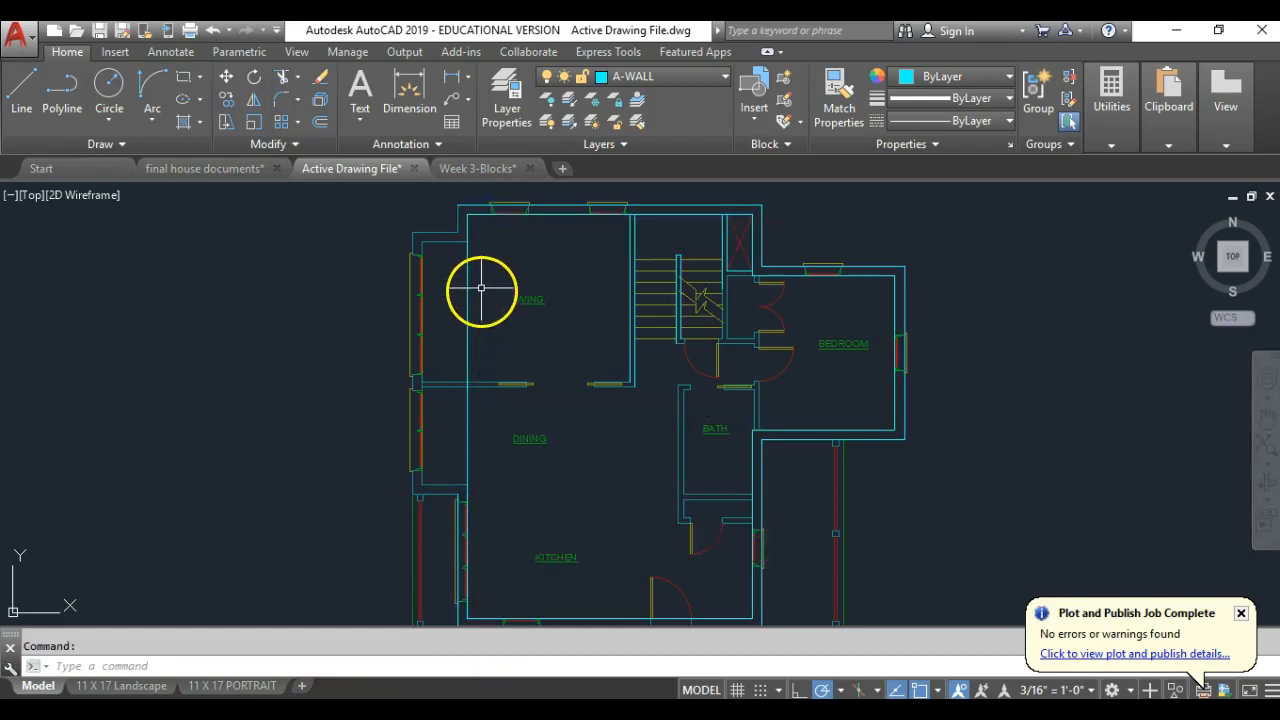
key("Return")
left_click(460, 207)
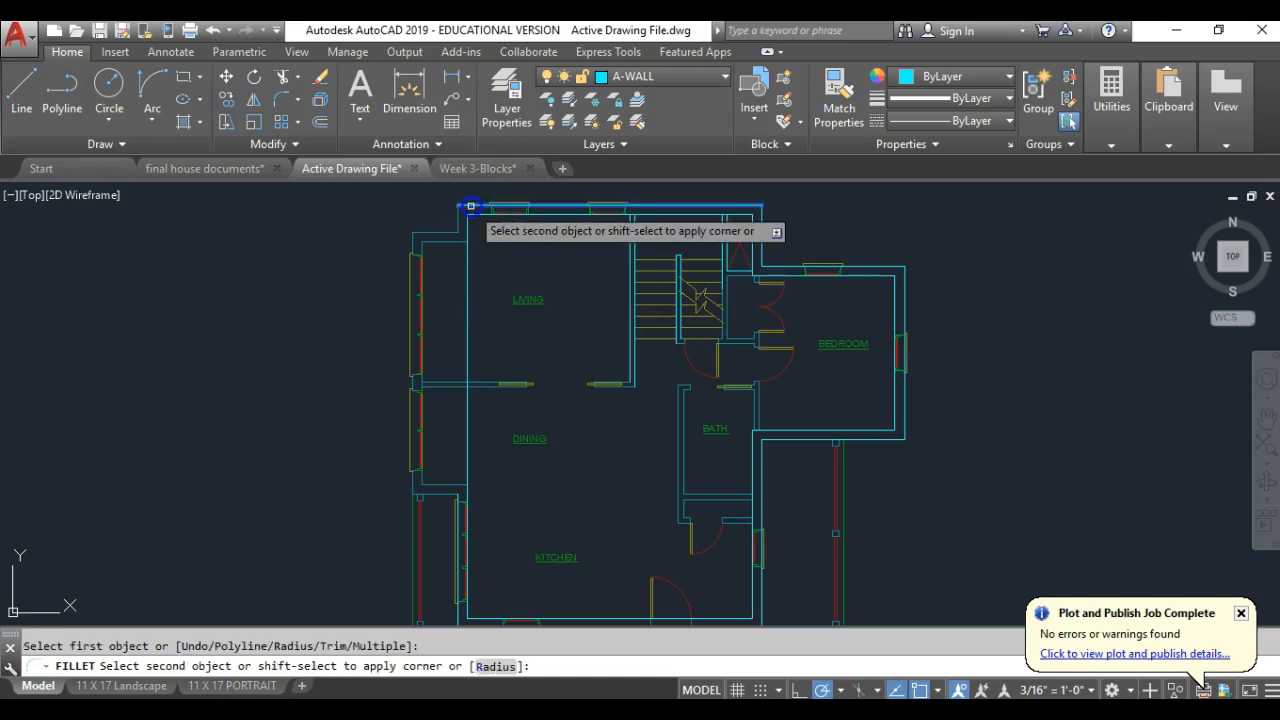
left_click(457, 504)
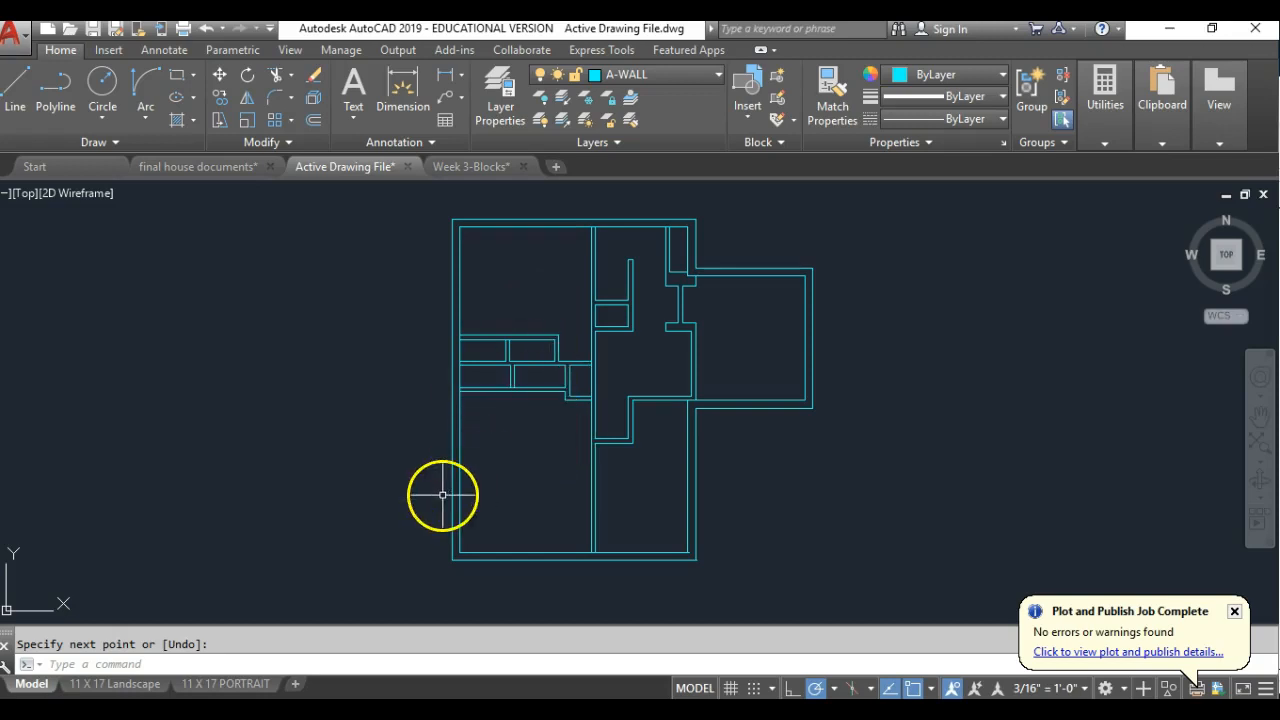
scroll(500, 343, "up", 3)
left_click(511, 334)
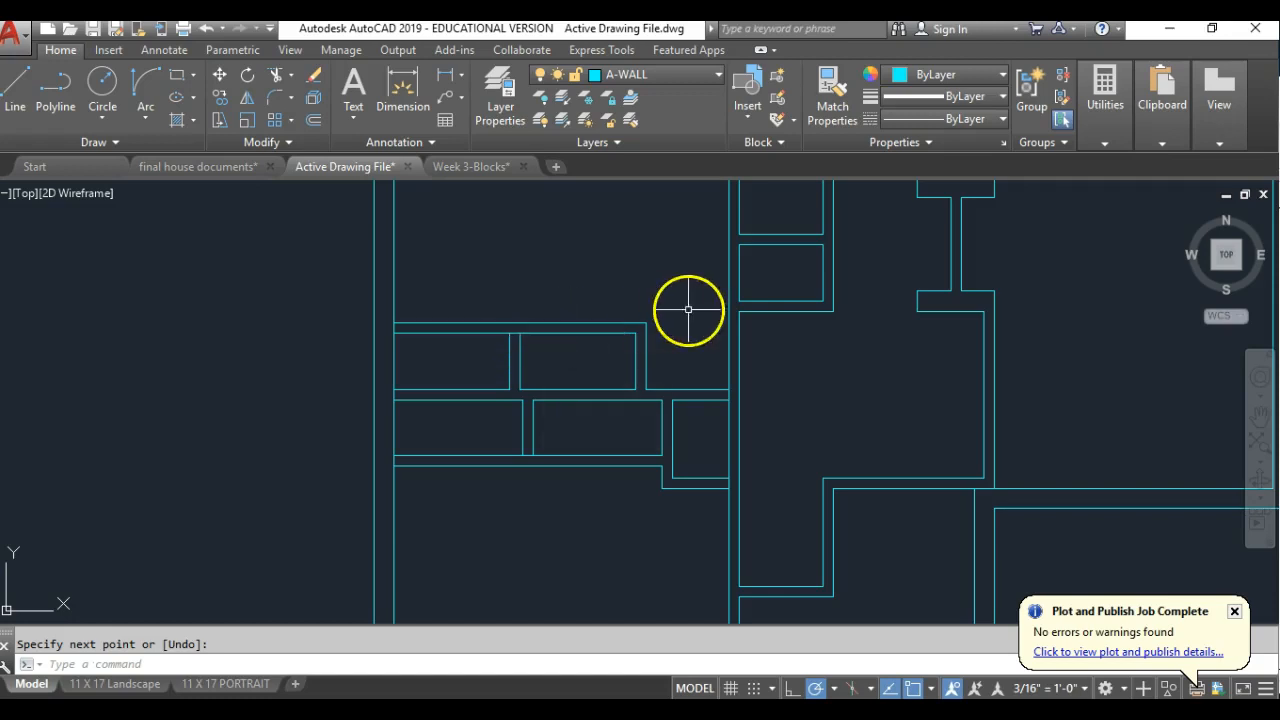
scroll(656, 325, "down", 3)
key("Return")
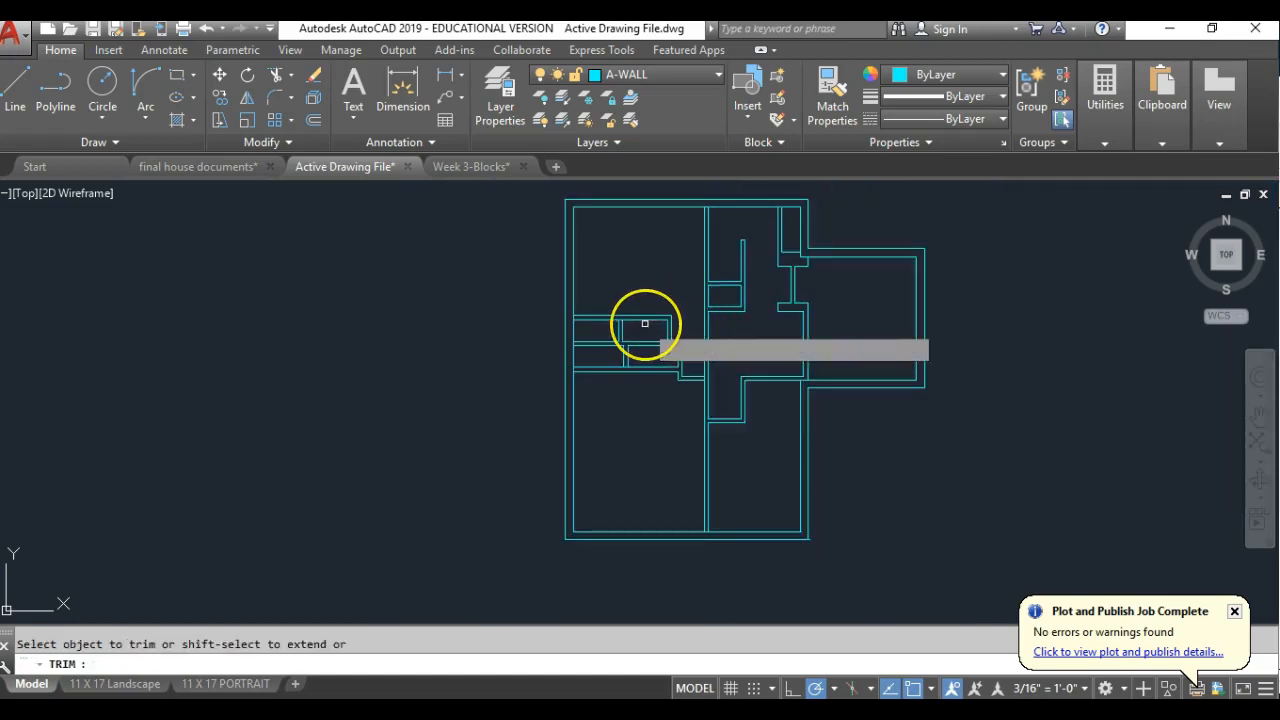
key("Escape")
Trim away the line segments crossing the wall junctions at the closet partitions and where the closets meet the central wall
scroll(612, 308, "up", 3)
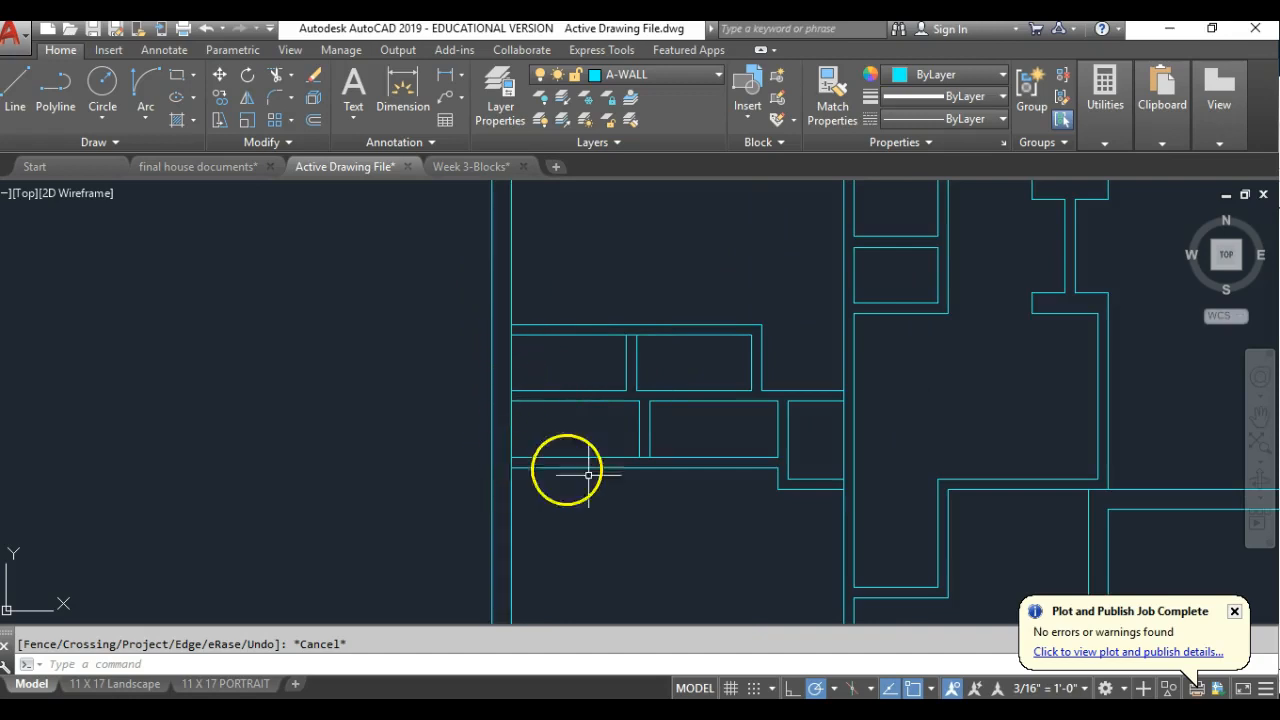
scroll(640, 330, "up", 2)
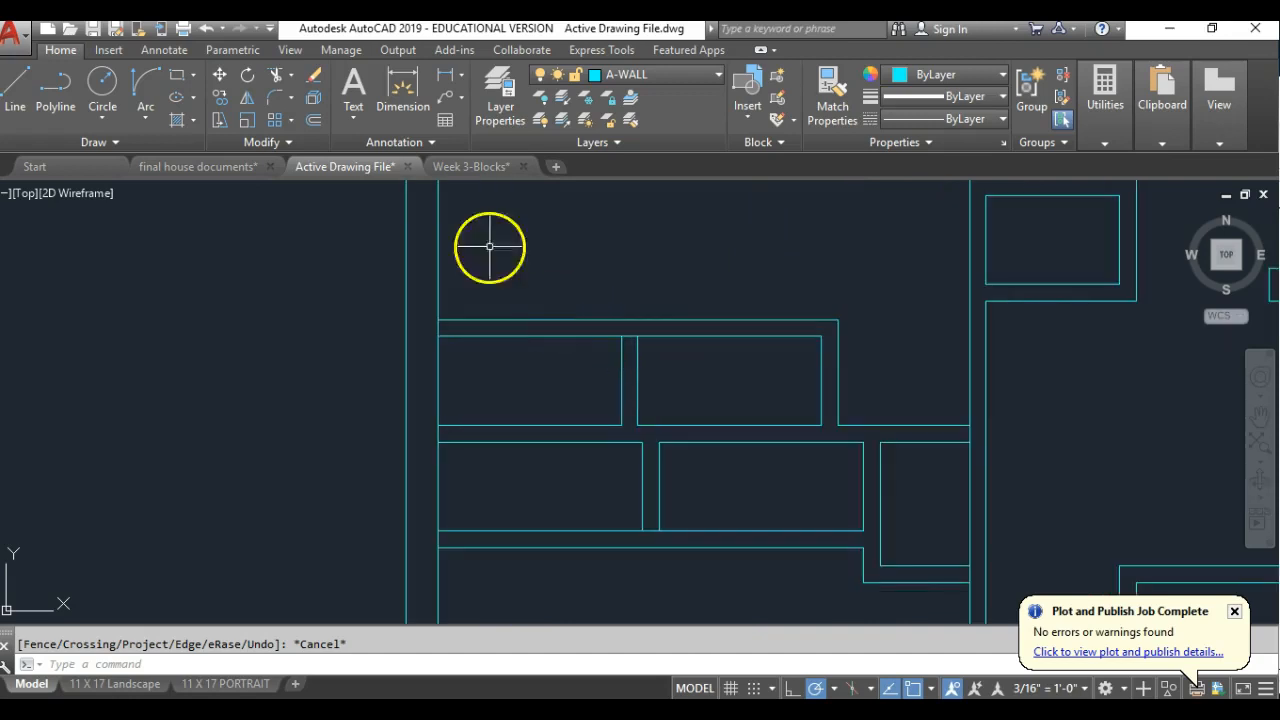
left_click(279, 74)
key("Return")
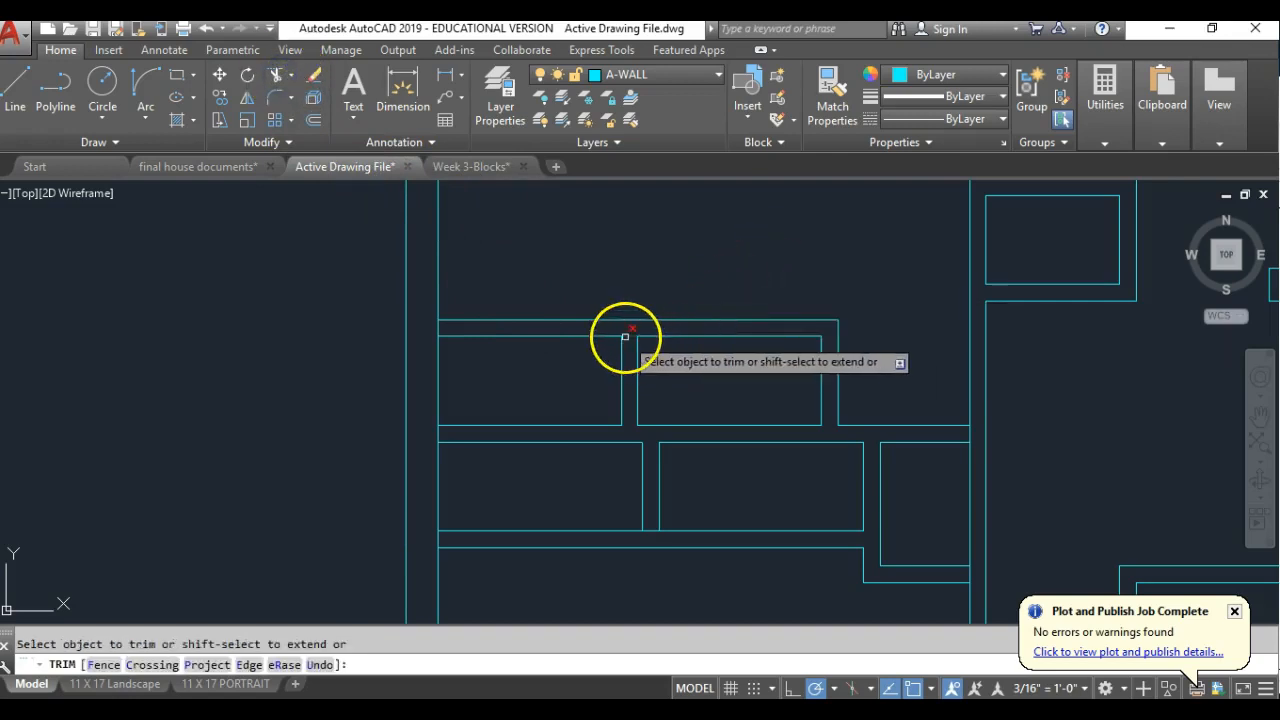
left_click(652, 525)
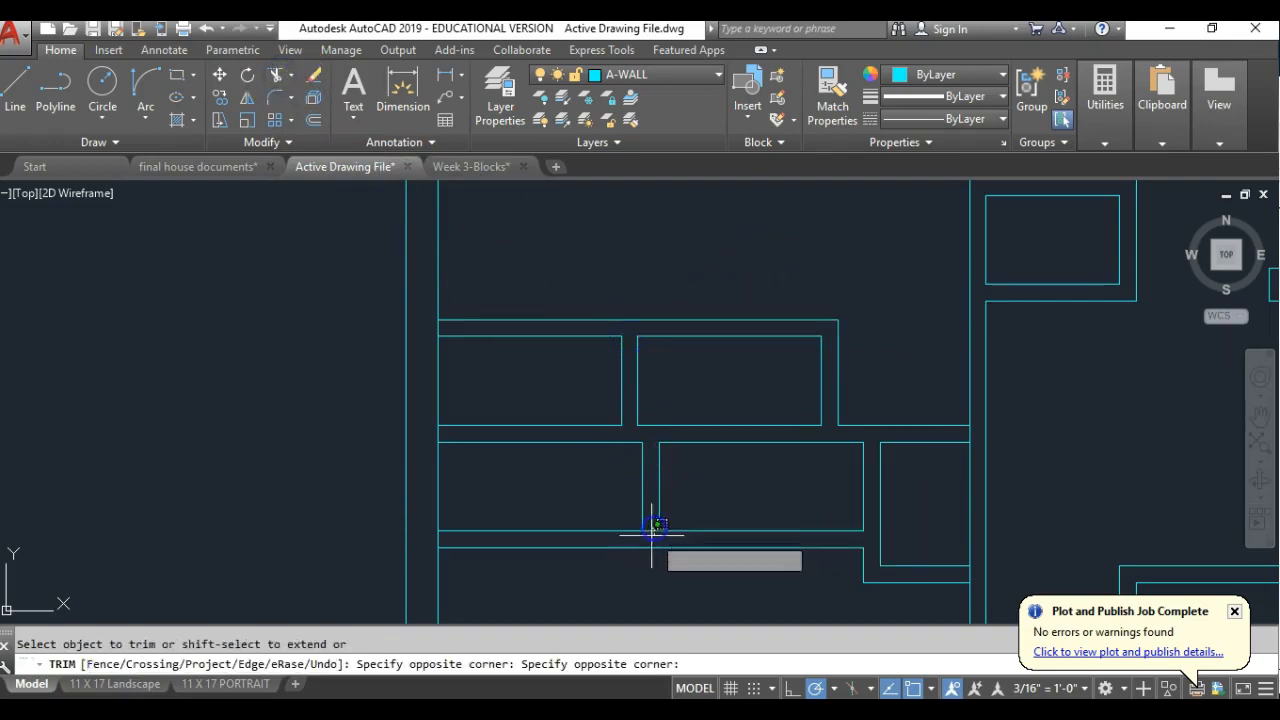
left_click(603, 341)
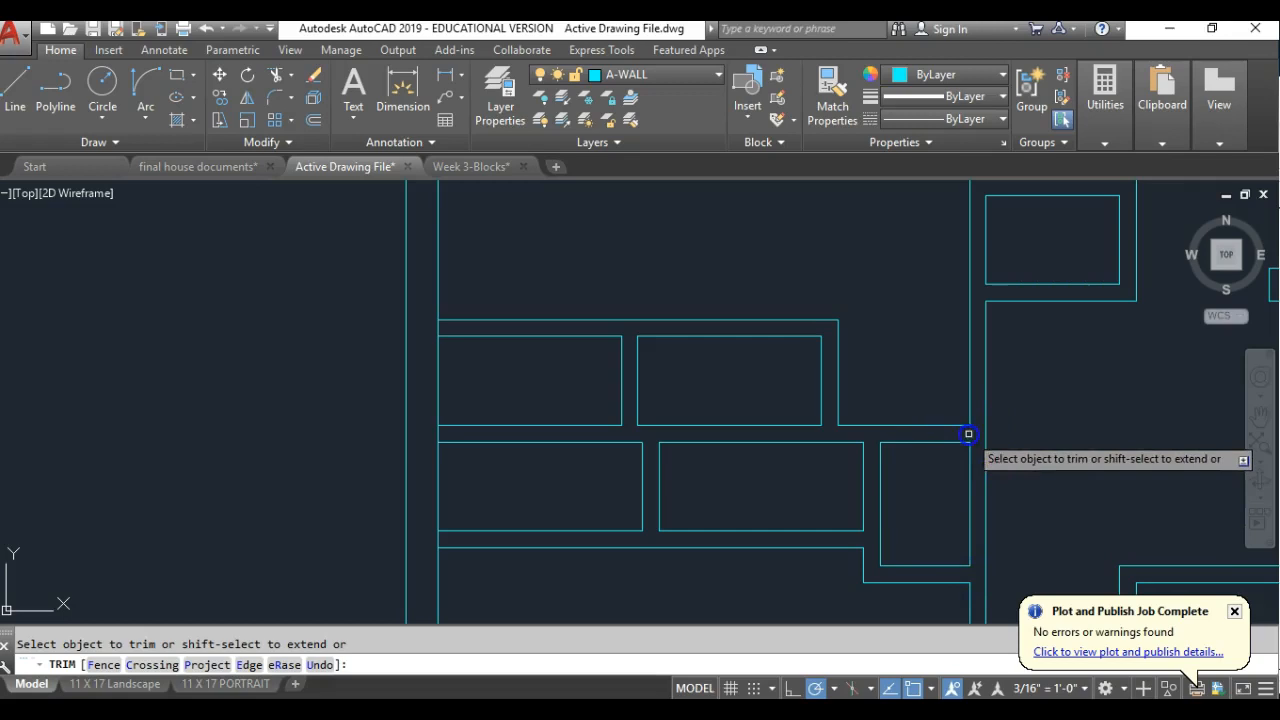
scroll(760, 408, "down", 6)
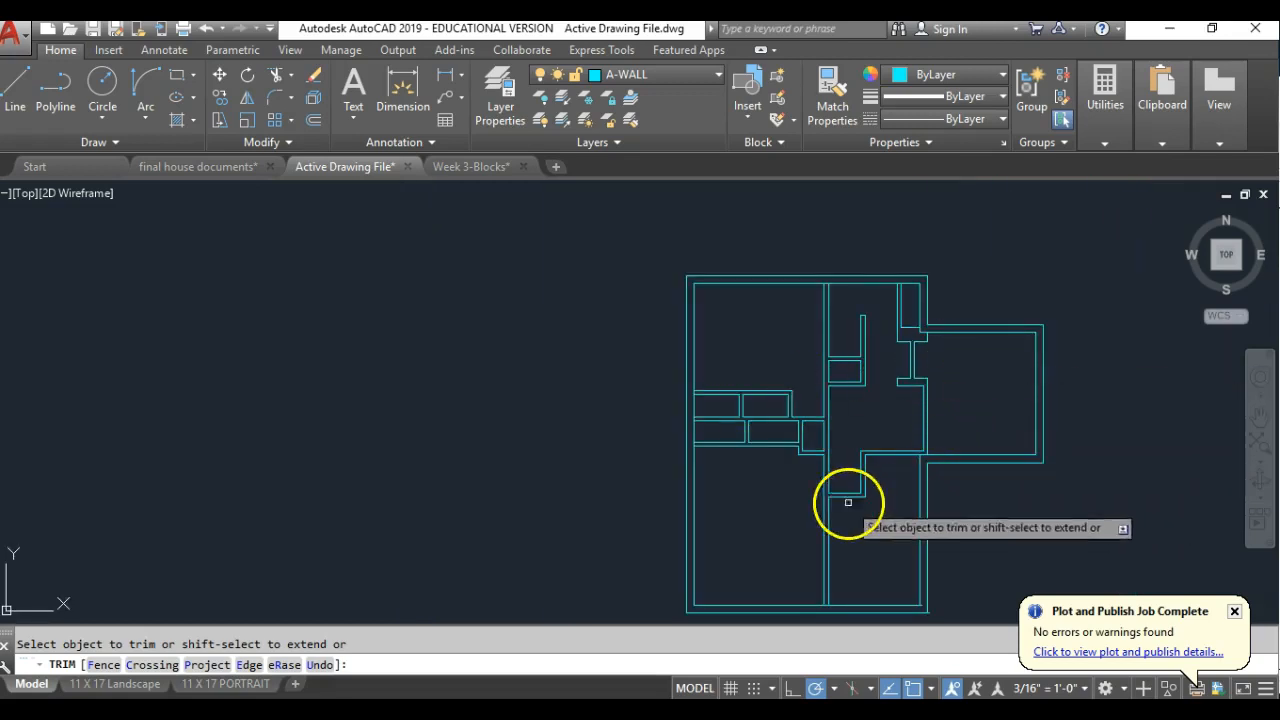
key("Return")
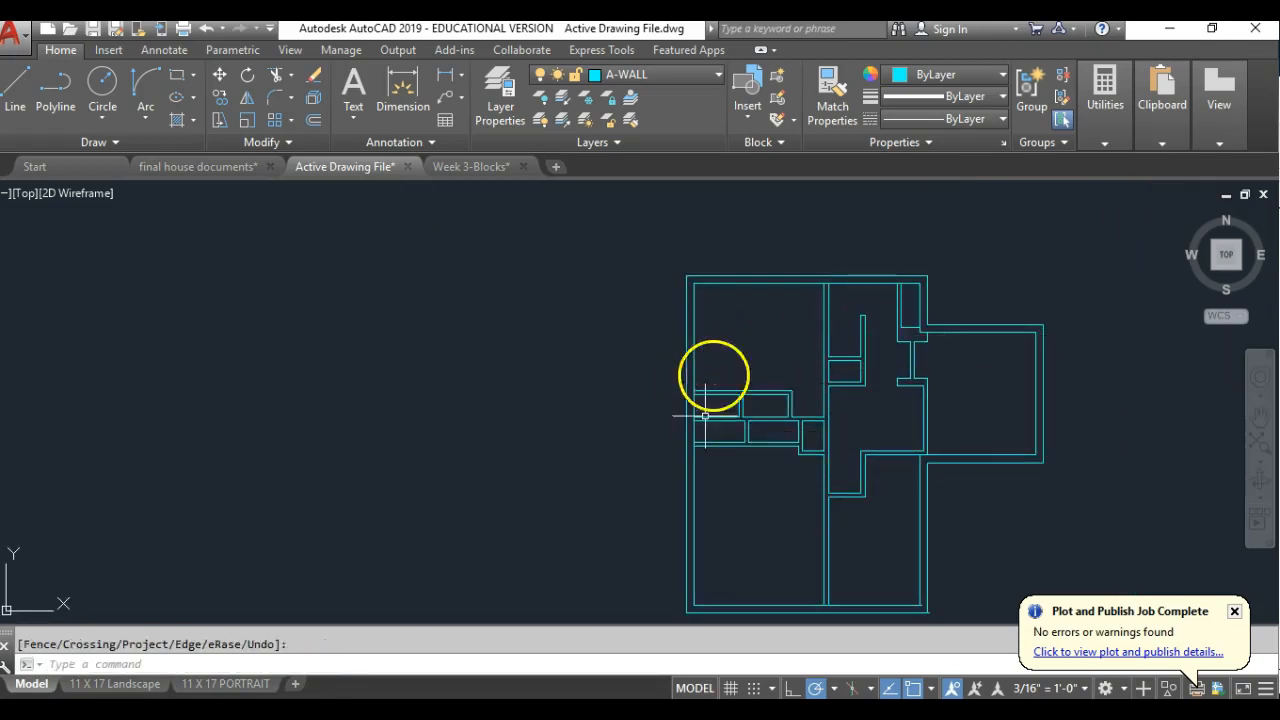
middle_click_drag(705, 415, 486, 323)
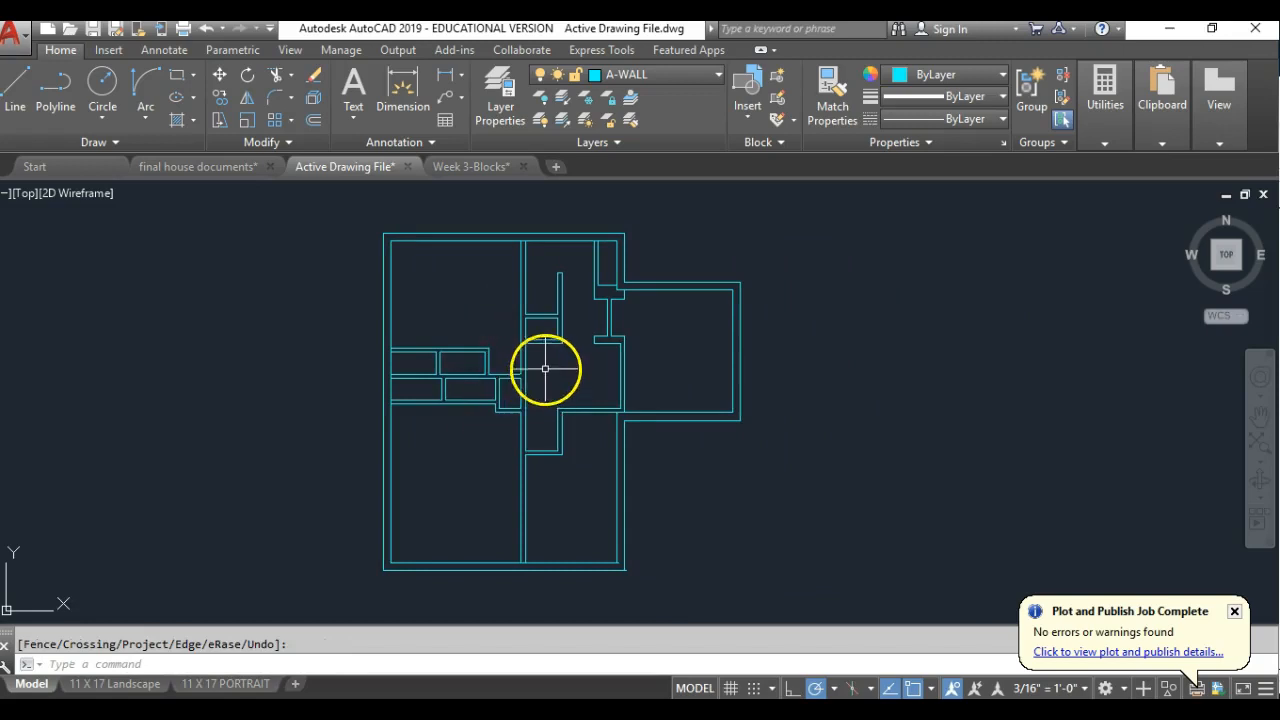